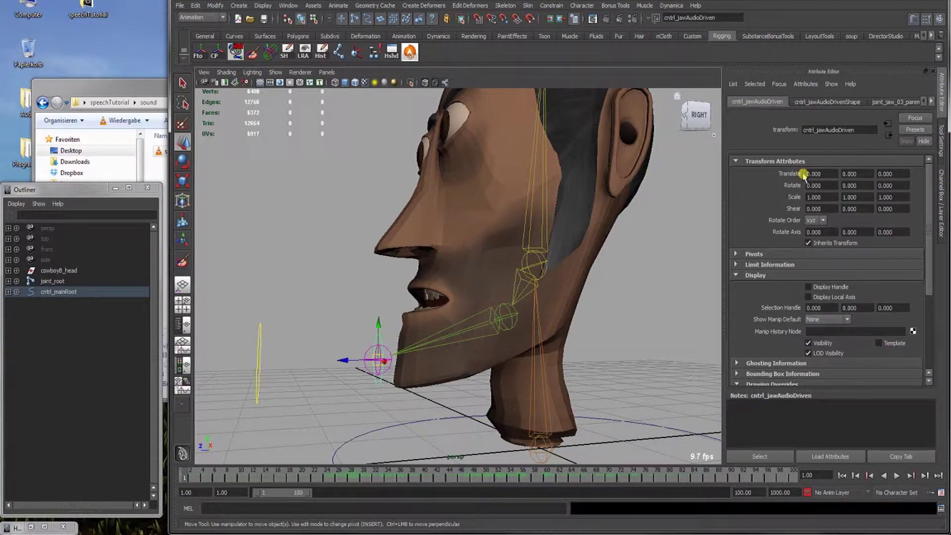
- Try moving the jaw control to test the mouth, undo the move and reset its Y translation to 0
click(863, 173)
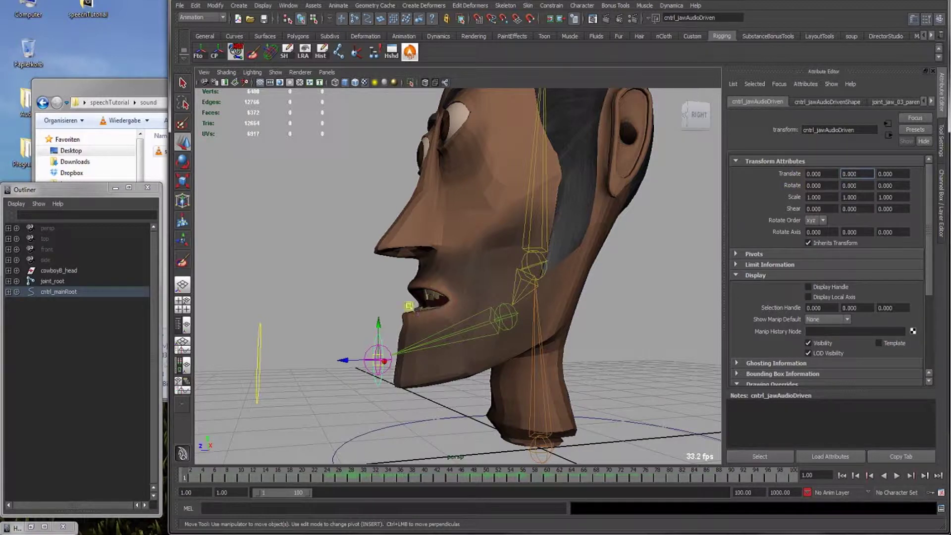
alt+drag(378, 303, 349, 369)
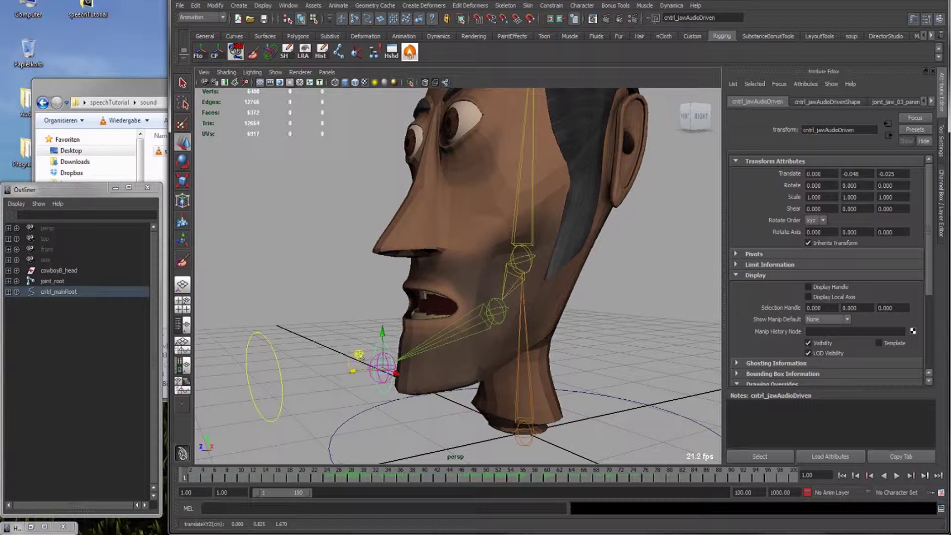
key(ctrl+z)
double_click(855, 173)
text(00)
key(Return)
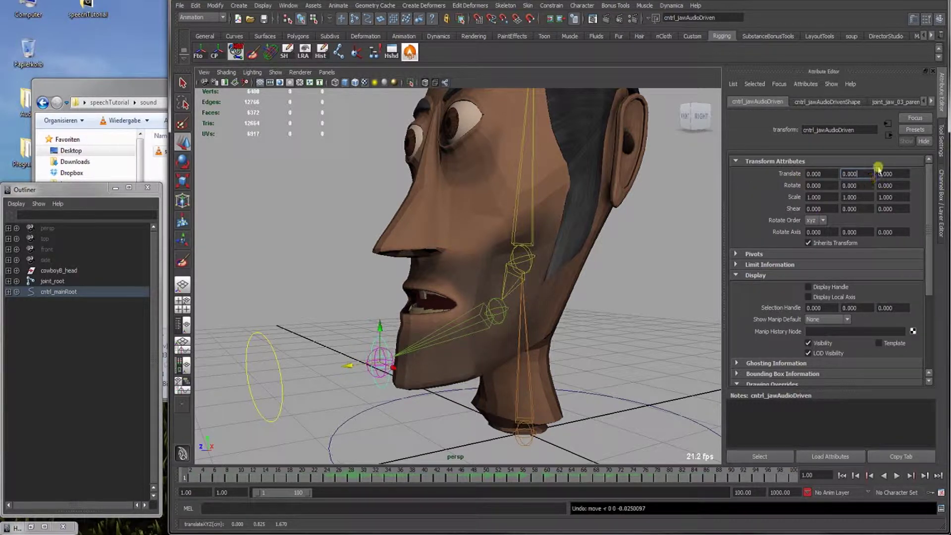
- Start a new expression on the jaw control's Y translation, beginning with "cntrl_jawAudioDriven.translateY ="
right_click(858, 174)
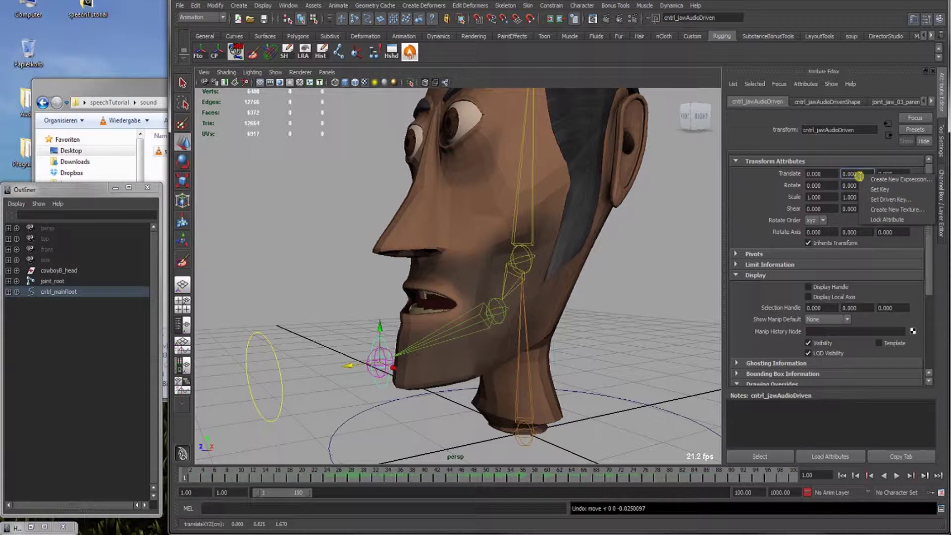
click(903, 180)
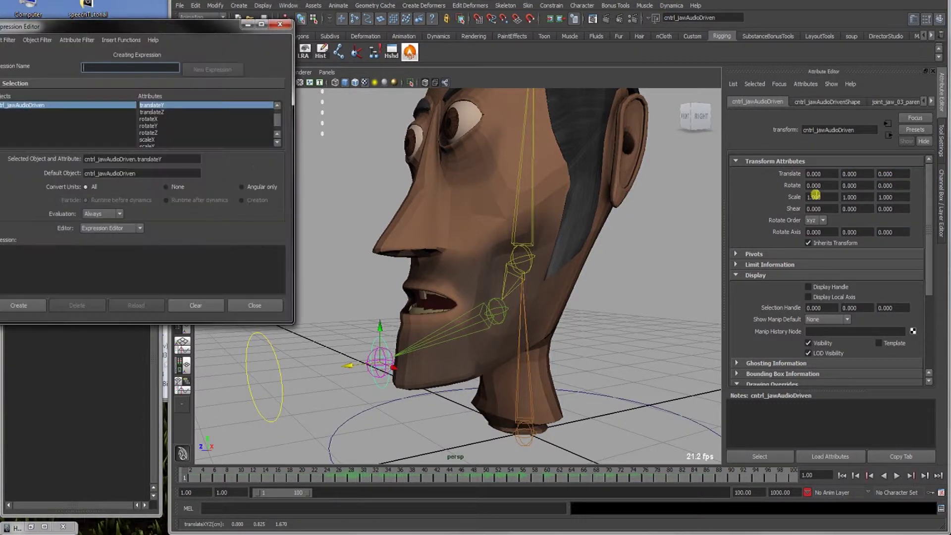
drag(187, 28, 433, 60)
drag(424, 191, 268, 191)
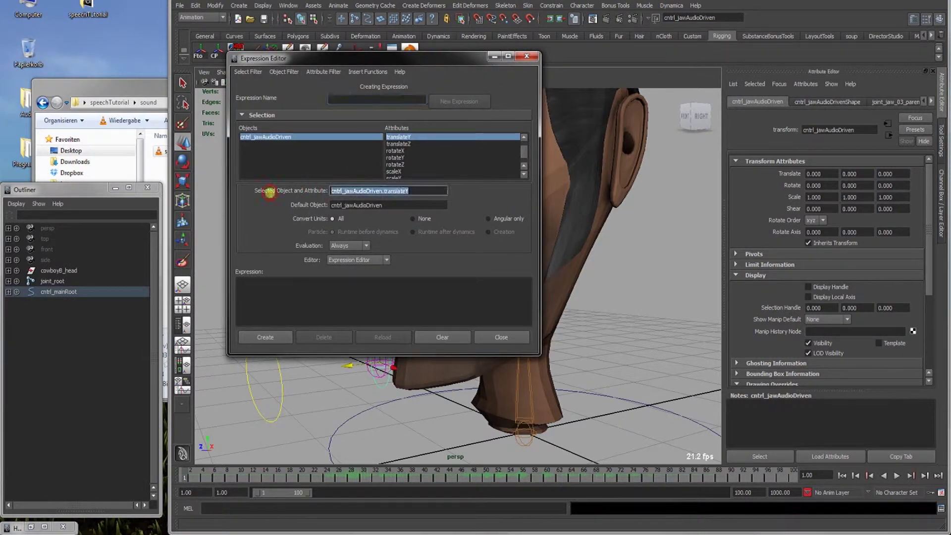
drag(360, 192, 317, 292)
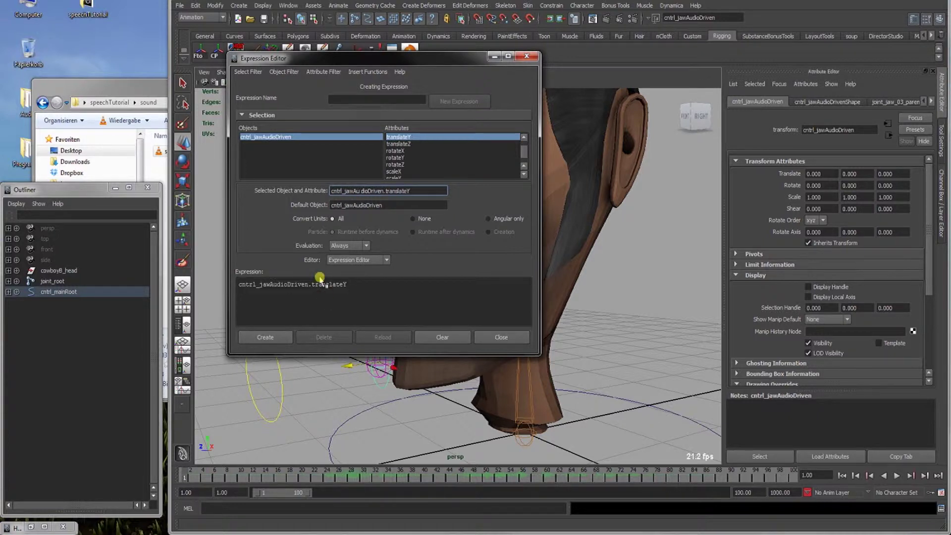
click(350, 286)
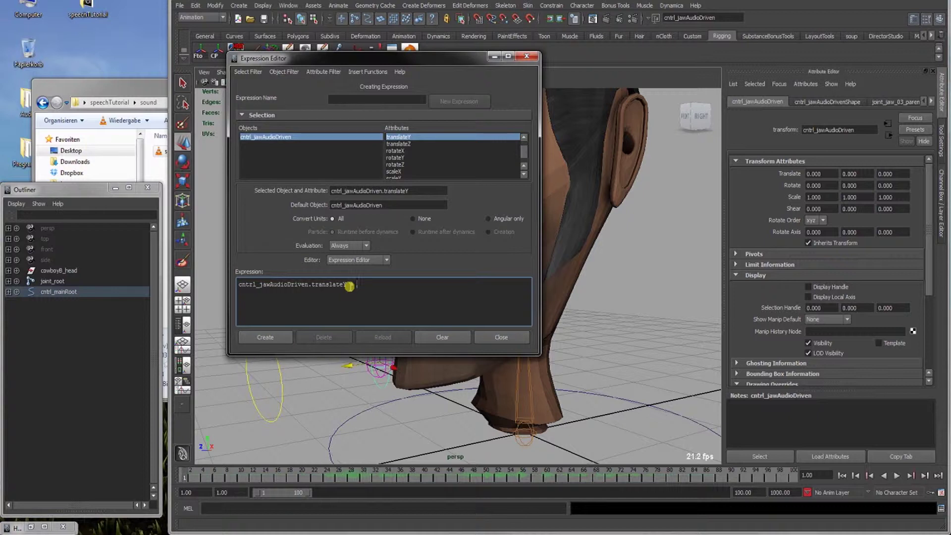
text(=)
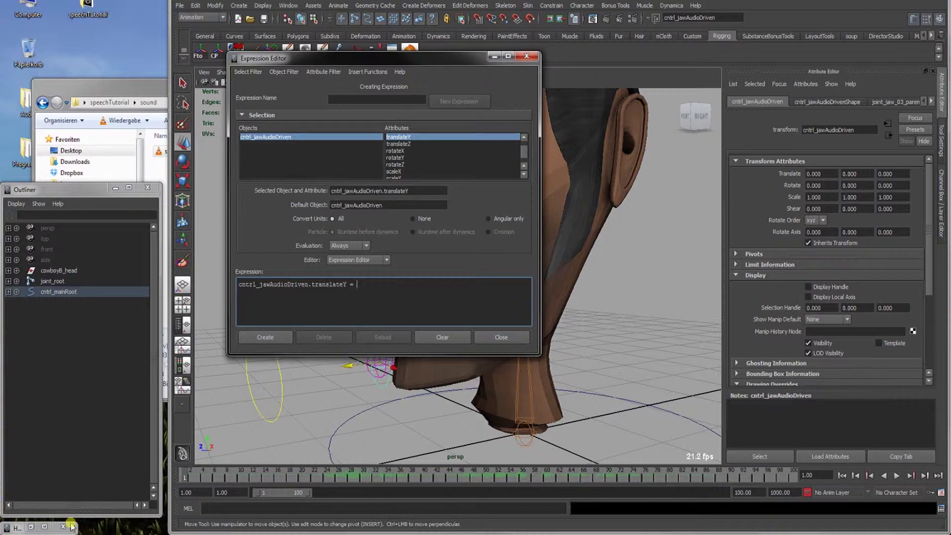
- Look up the audio wave node's name in the Hypershade, complete the expression with "audioWave_speakingTest.output;" and create it
click(32, 527)
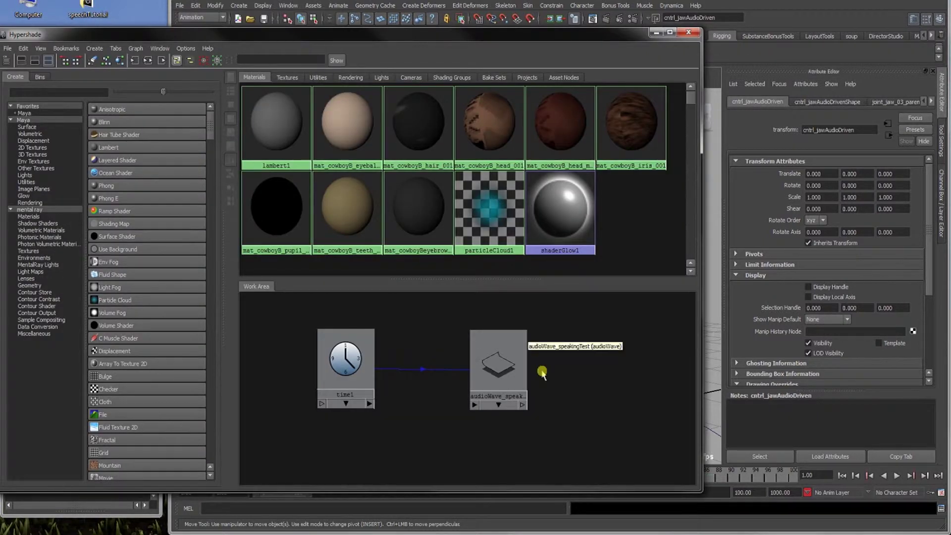
click(656, 33)
text(udioWave_speakingTea)
text(t.output;)
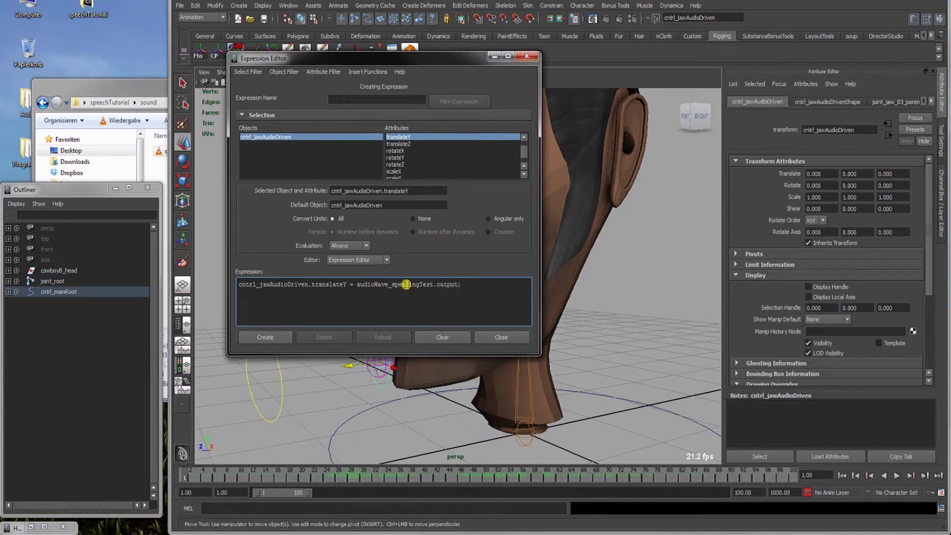
click(260, 338)
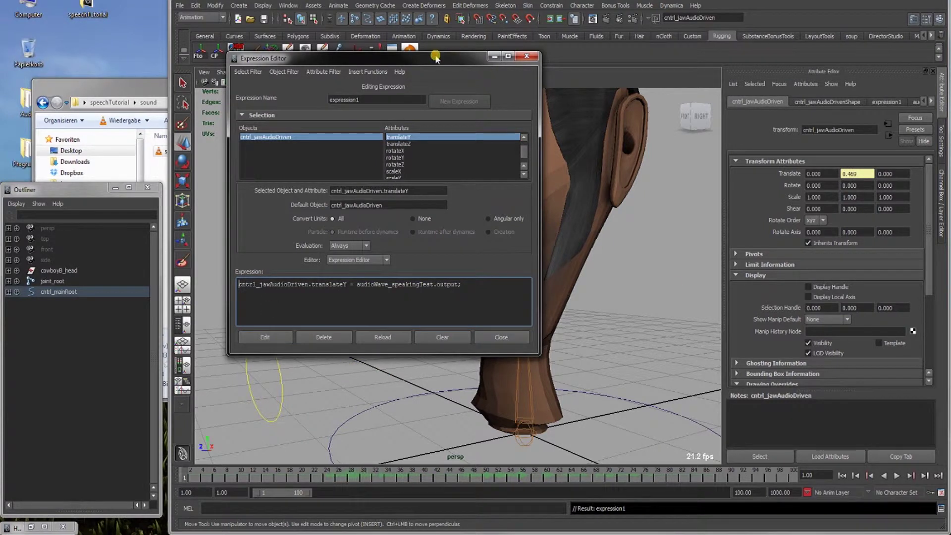
- Offset the translateY expression so its right side reads "(-0.469 + audioWave_speakingTest.output);" and apply the edit
drag(435, 57, 276, 34)
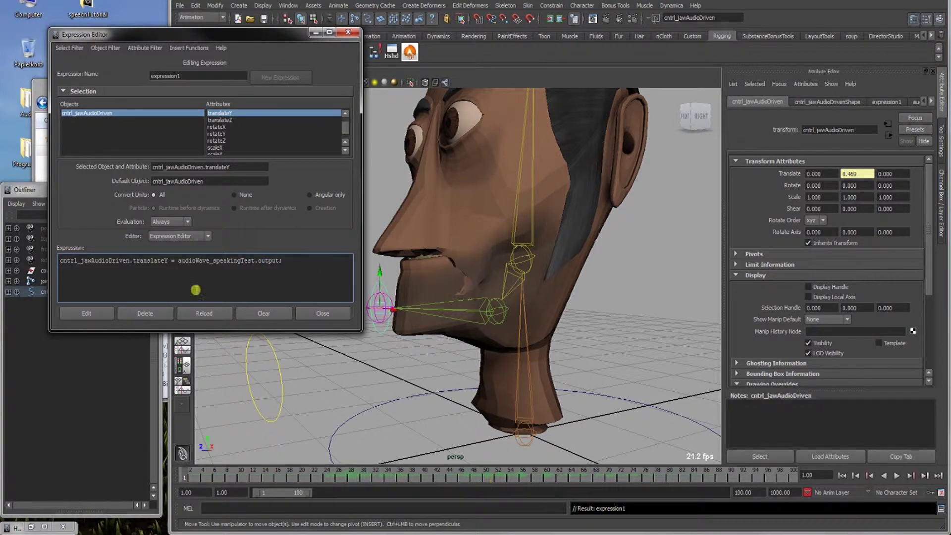
click(437, 292)
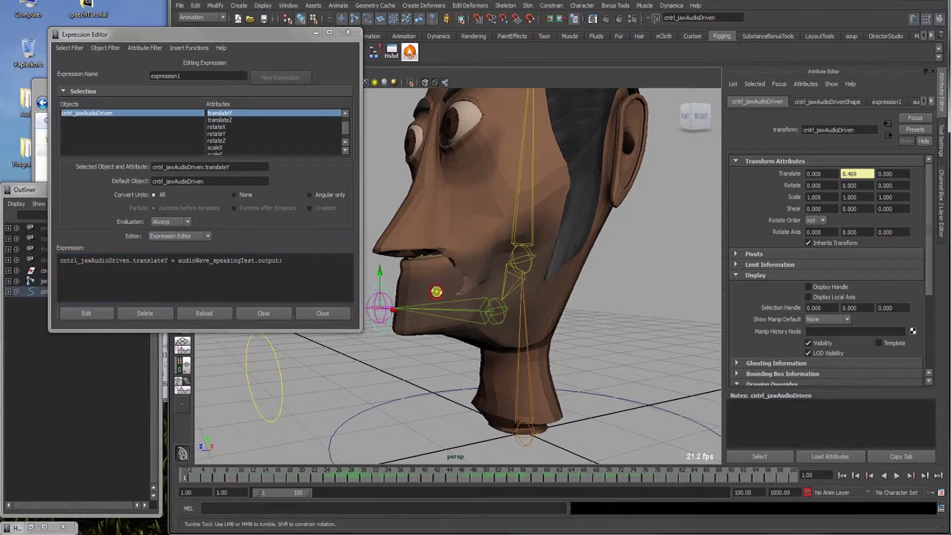
drag(436, 292, 550, 294)
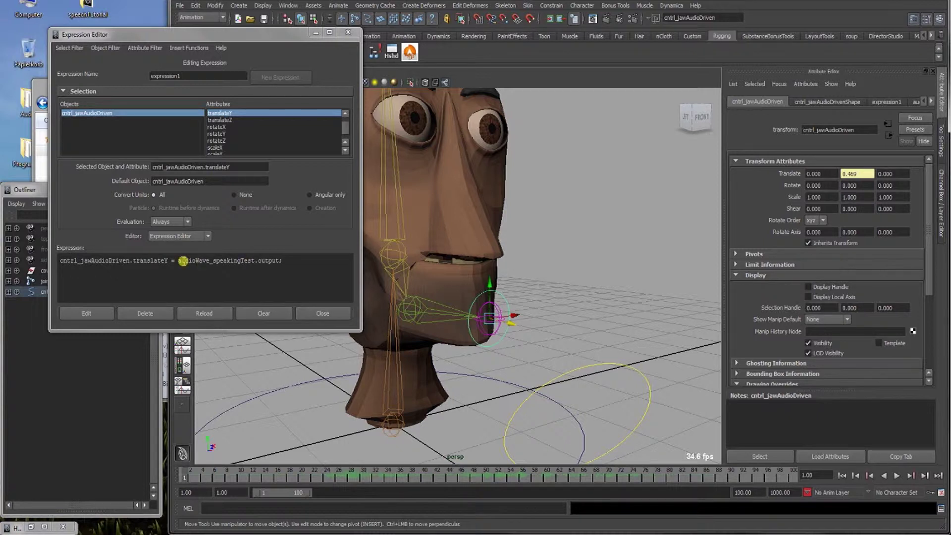
click(179, 261)
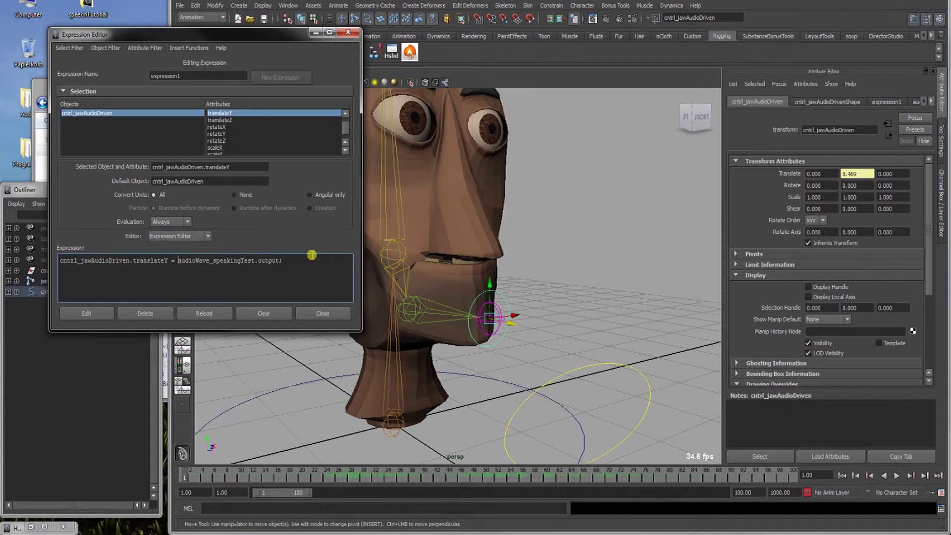
text(()
text(.4)
text(69 )
text(-)
text( +)
key(Left)
key(Left)
key(Left)
text(()
text())
click(73, 314)
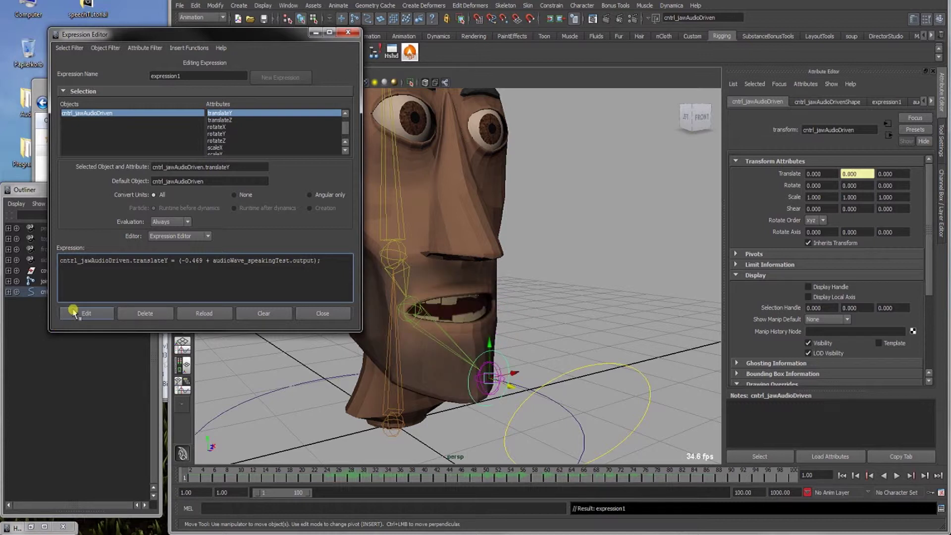
- Duplicate the expression line, change the copy to drive cntrl_jawAudioDriven.translateZ, and apply the edit
triple_click(332, 262)
key(ctrl+c)
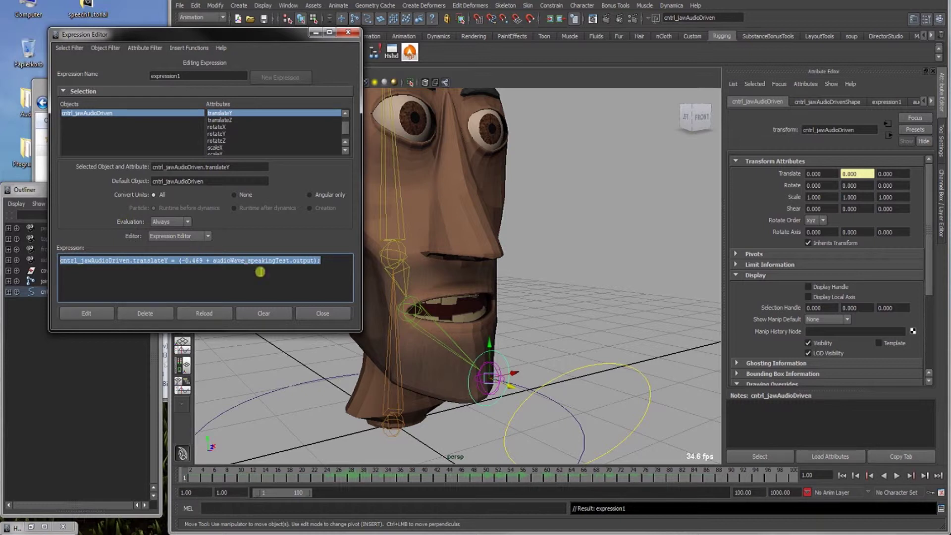
click(359, 268)
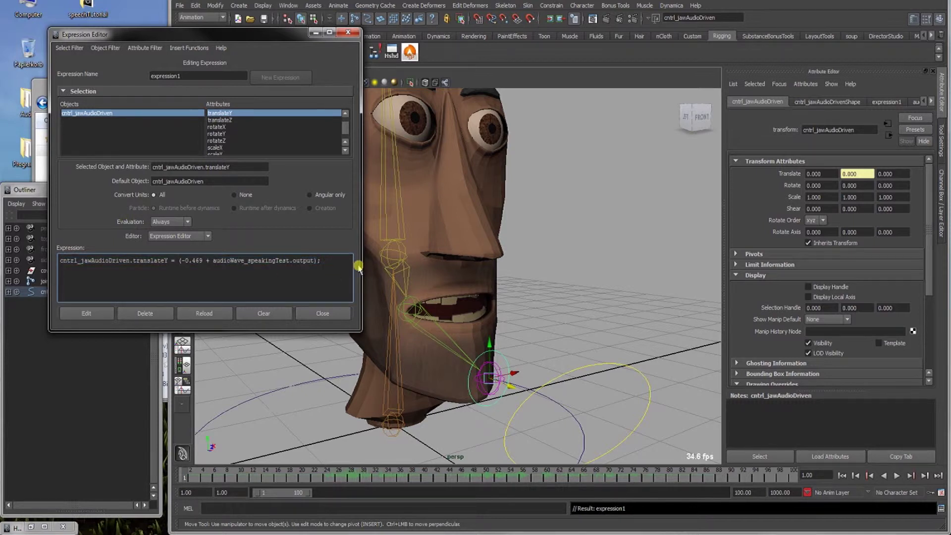
key(Return)
key(ctrl+v)
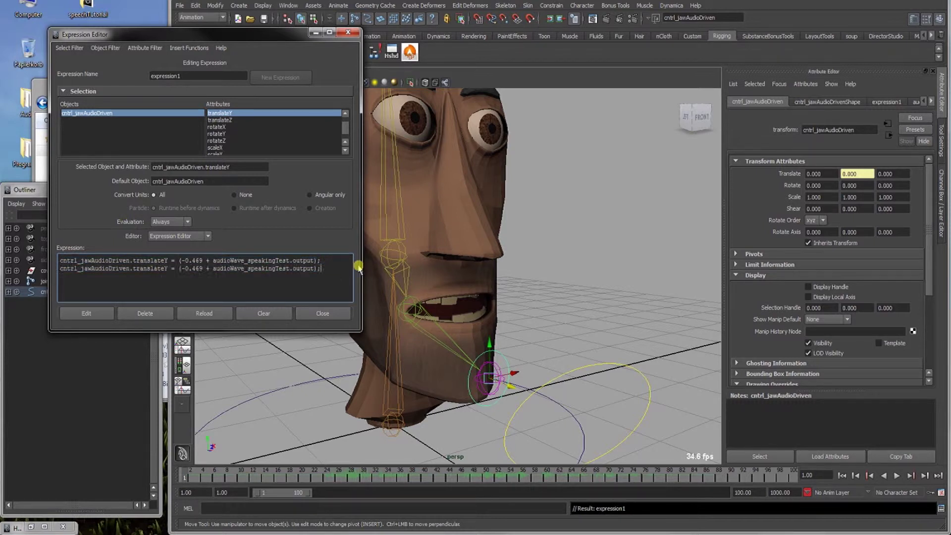
click(162, 268)
key(Delete)
text(Z)
key(Right)
click(96, 312)
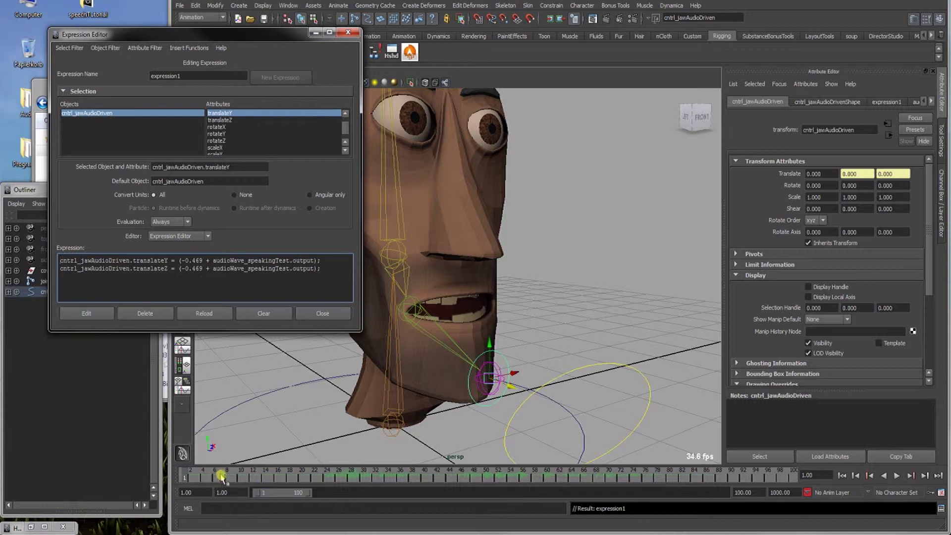
- Play the animation while viewing the jaw from the side, and scrub to frame 28 to inspect its motion
click(899, 476)
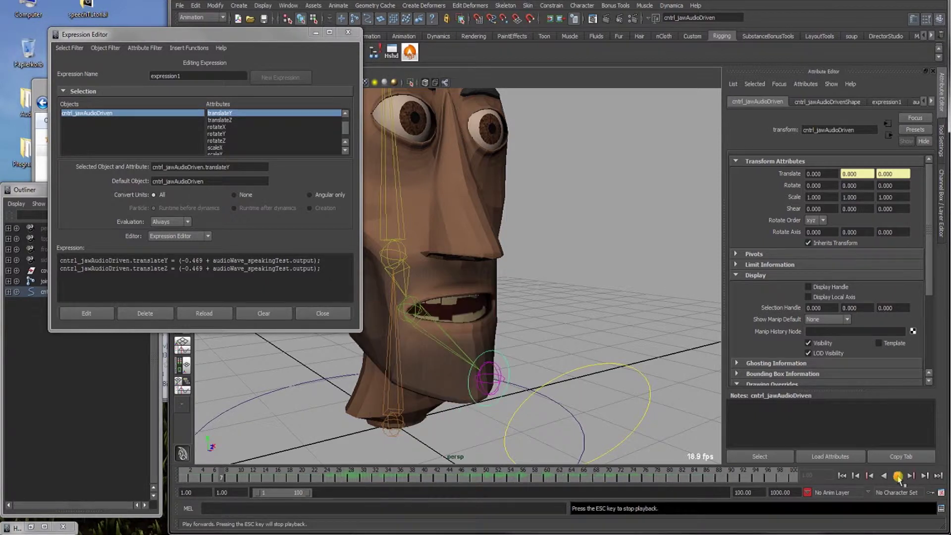
click(898, 477)
alt+drag(444, 370, 460, 418)
key(alt+v)
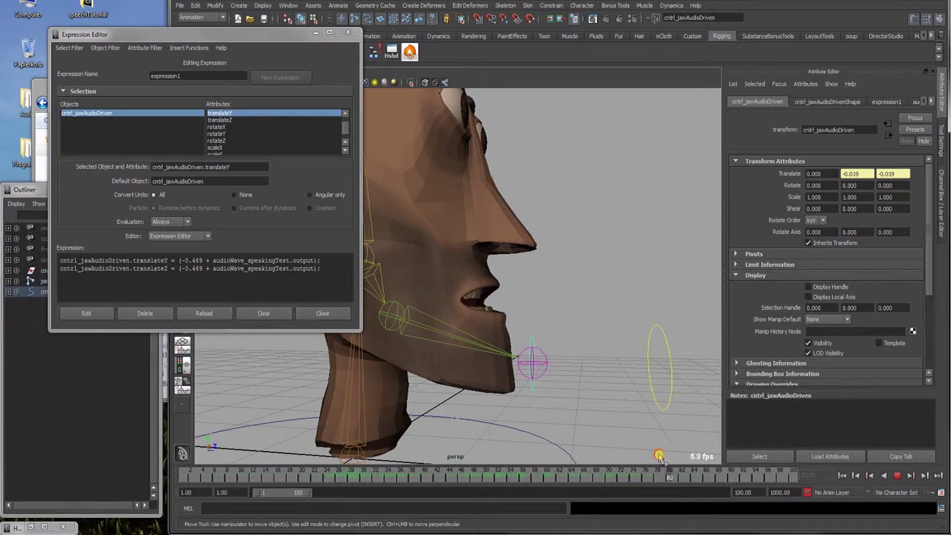
drag(663, 474, 348, 462)
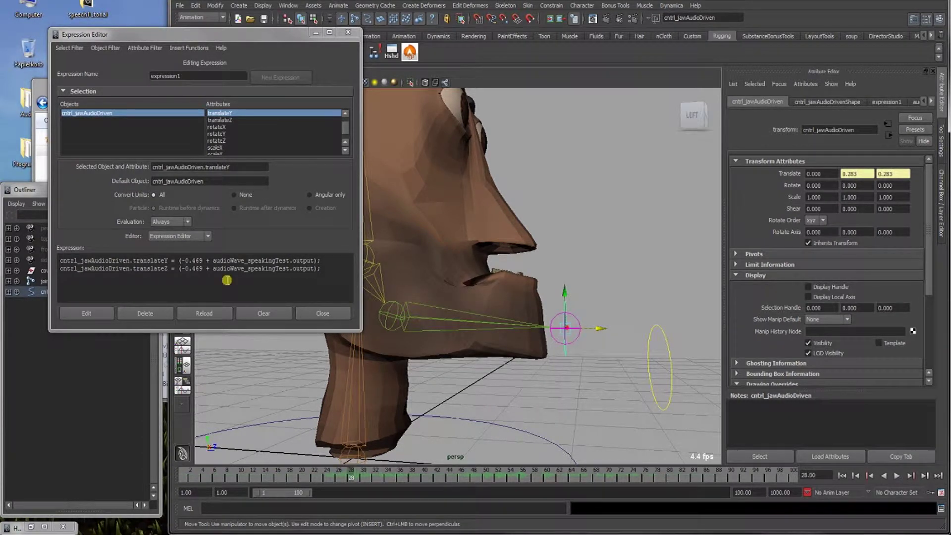
- Multiply the translateZ expression by 0.2, apply the edit and play back the animation to check the jaw
click(175, 268)
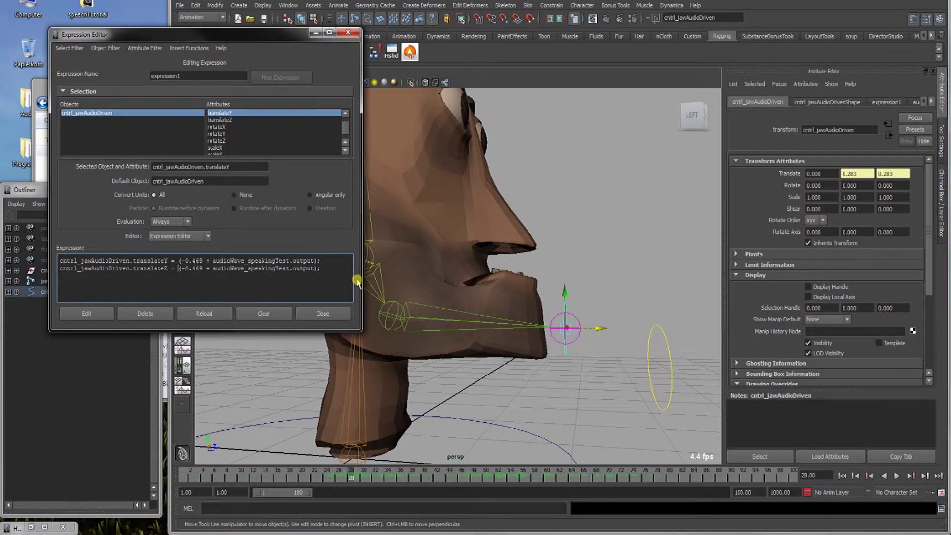
text(-.2*)
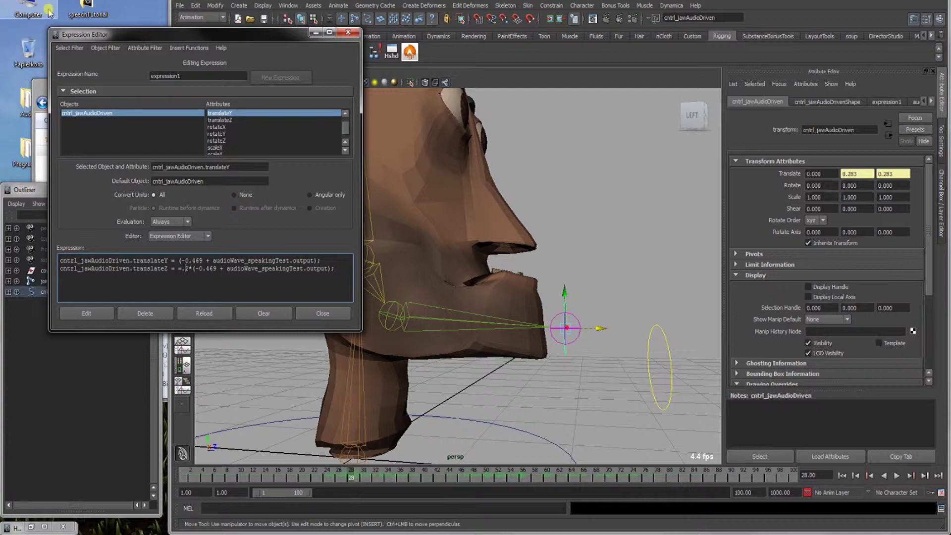
key(BackSpace)
text(0)
click(94, 313)
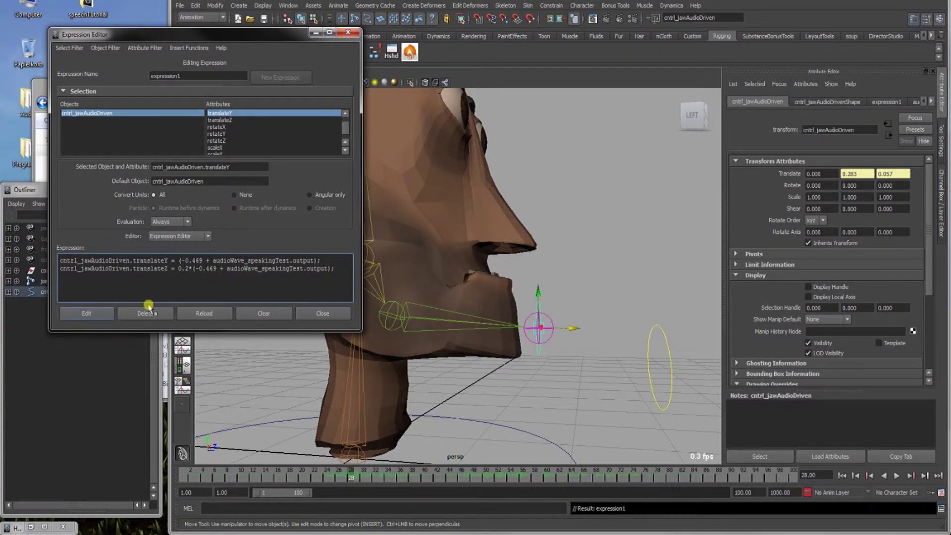
key(alt+v)
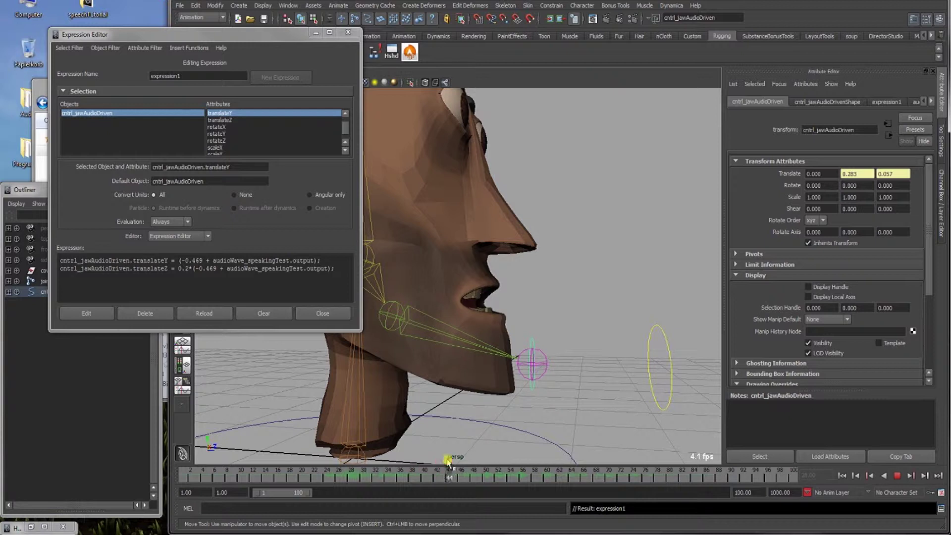
click(196, 475)
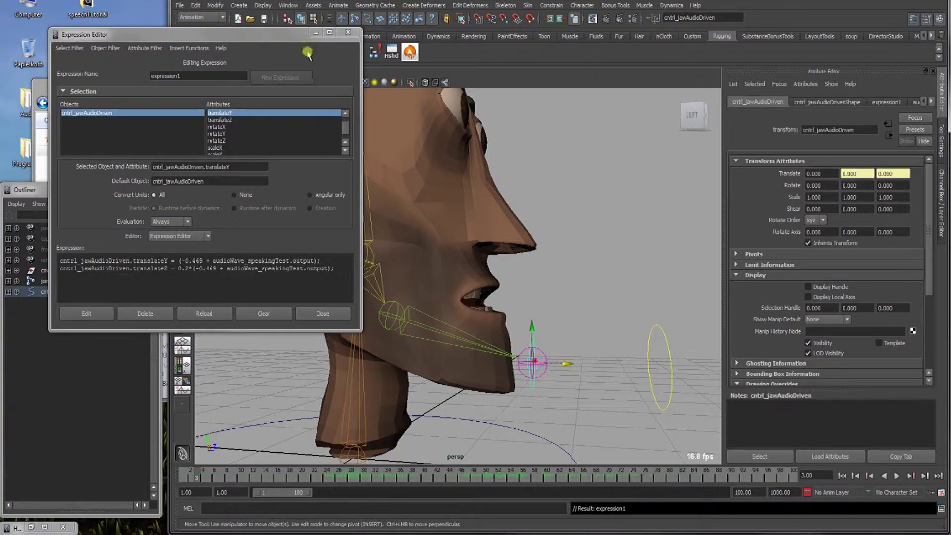
- Set the sample size of the audioWave_speakingTest node to 64 and replay the animation from the first frame
drag(297, 34, 267, 14)
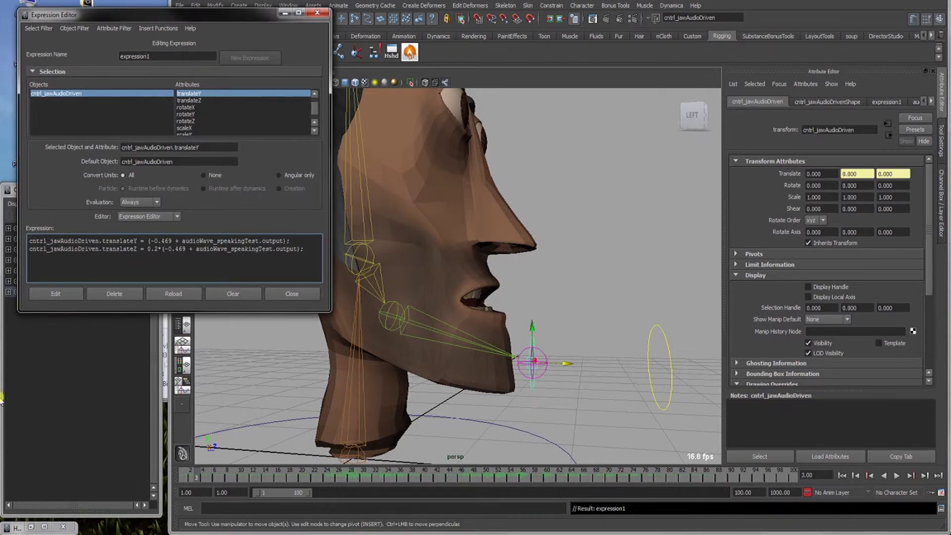
click(31, 527)
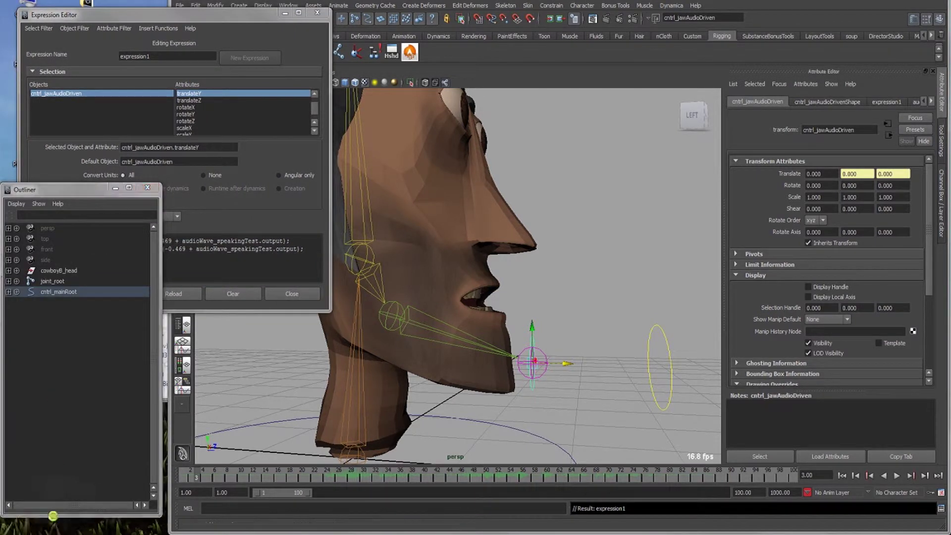
click(485, 341)
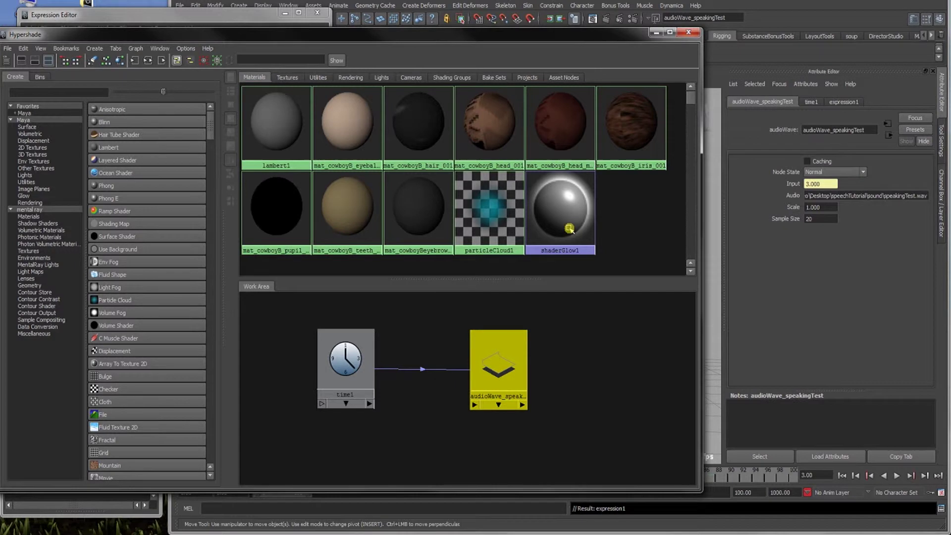
click(658, 34)
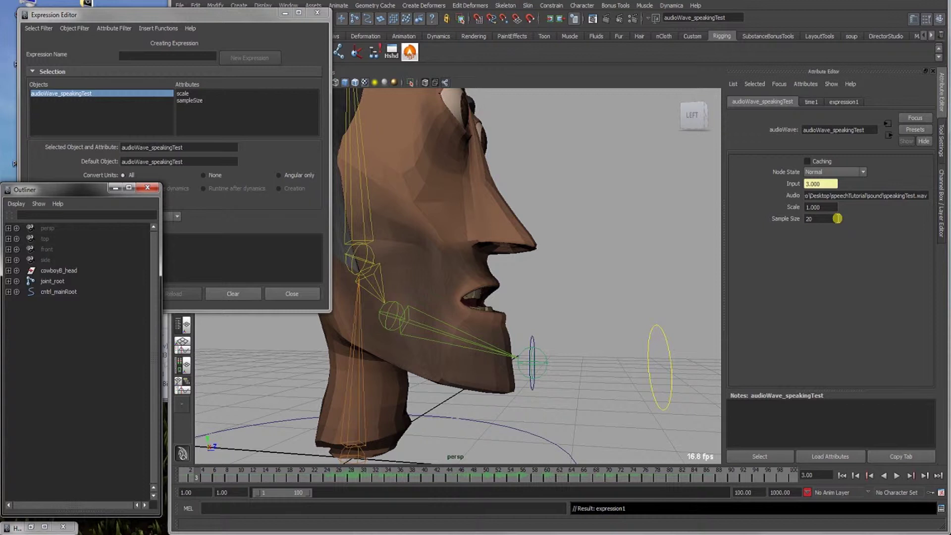
click(832, 219)
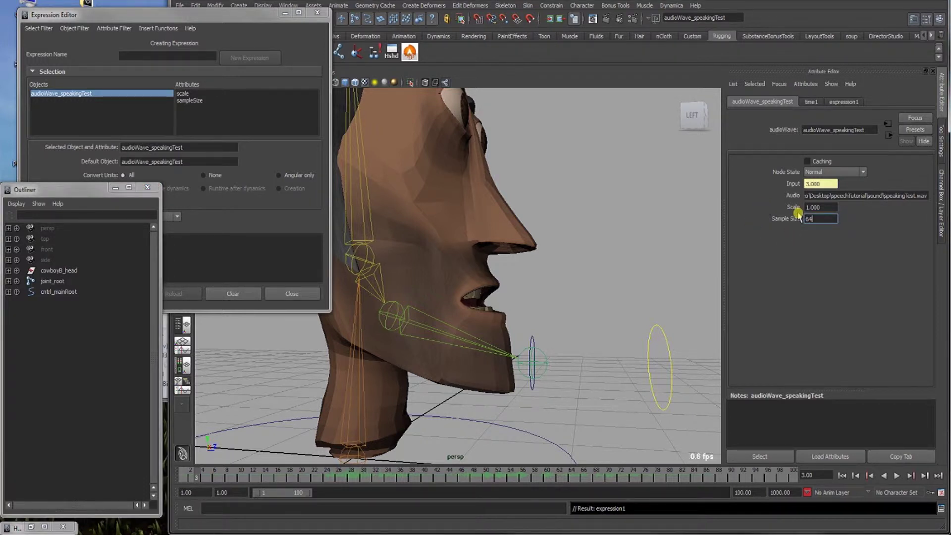
click(841, 476)
click(897, 476)
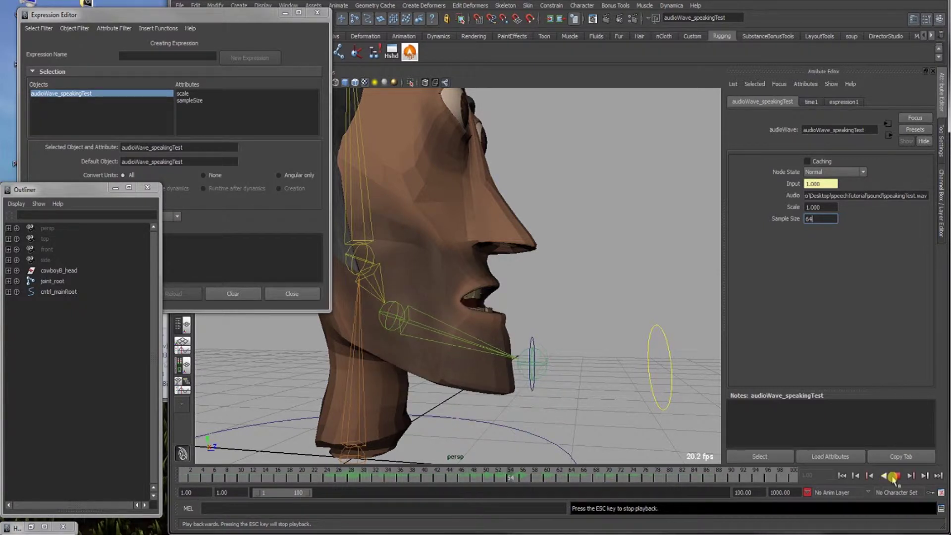
- Play back the animation from a front three-quarter view and from the side to check the jaw motion
click(897, 476)
alt+drag(460, 261, 448, 416)
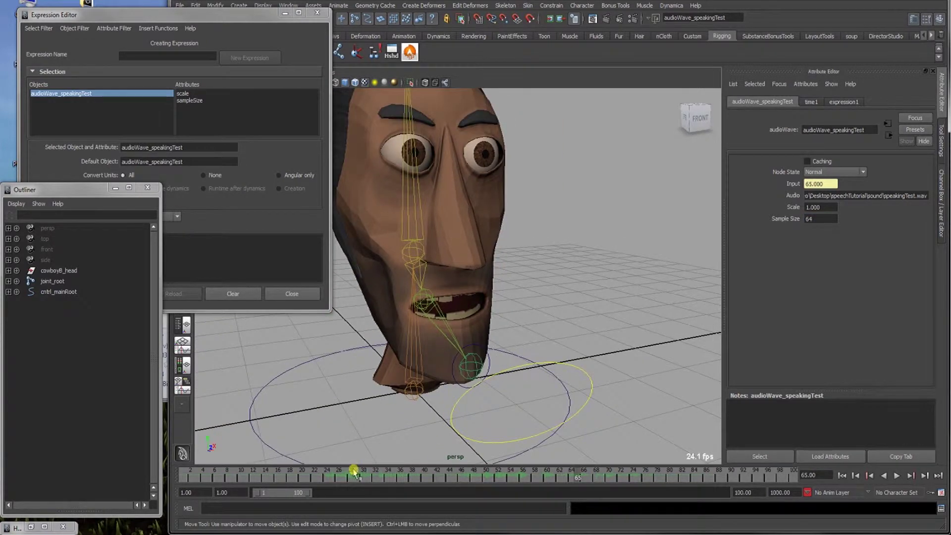
key(alt+v)
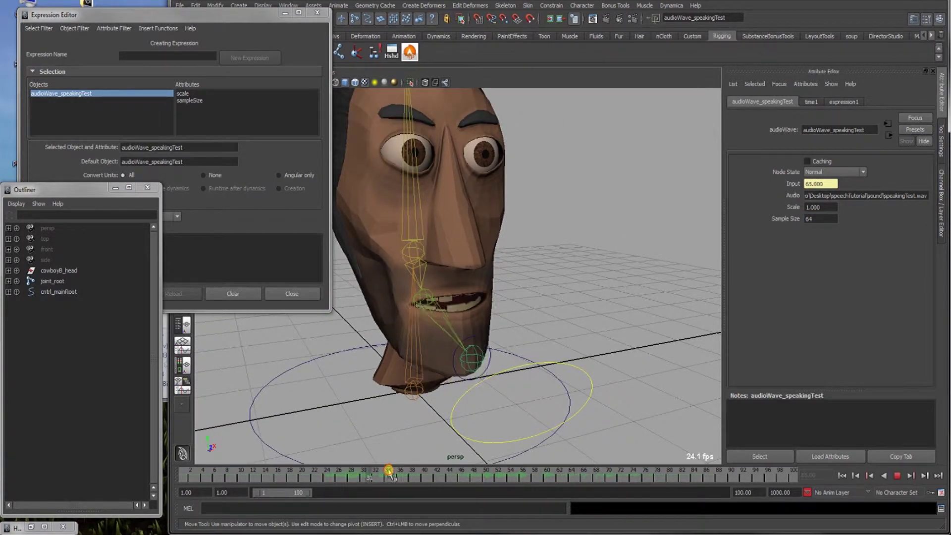
click(575, 463)
alt+drag(408, 276, 482, 281)
click(393, 476)
key(alt+v)
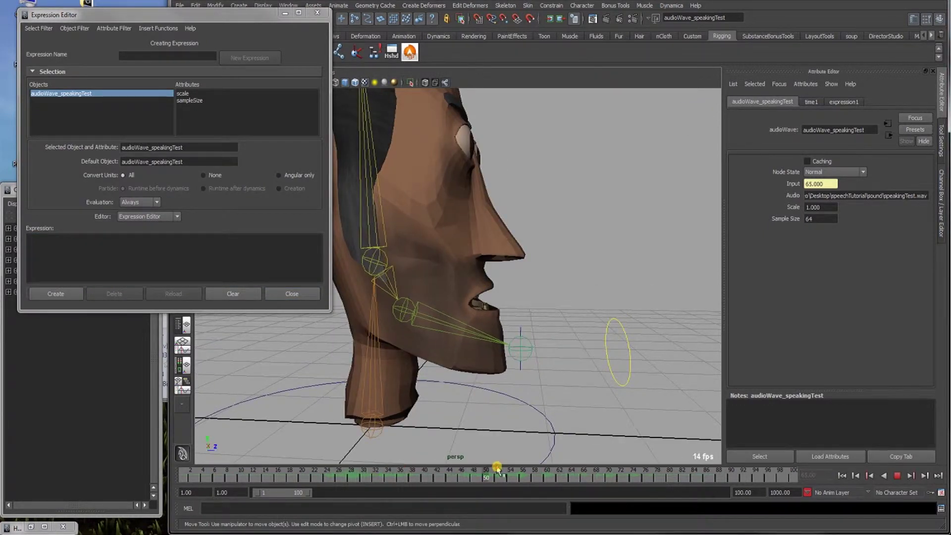
click(578, 469)
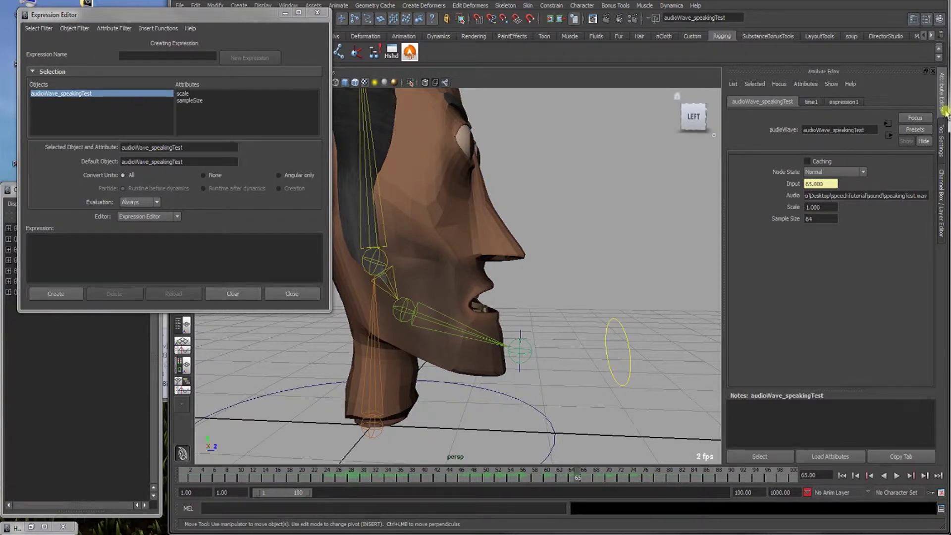
- Set the translateZ multiplier in the cntrl_jawAudioDriven expression to 0.8, apply the edit and play back the result to frame 86
click(520, 371)
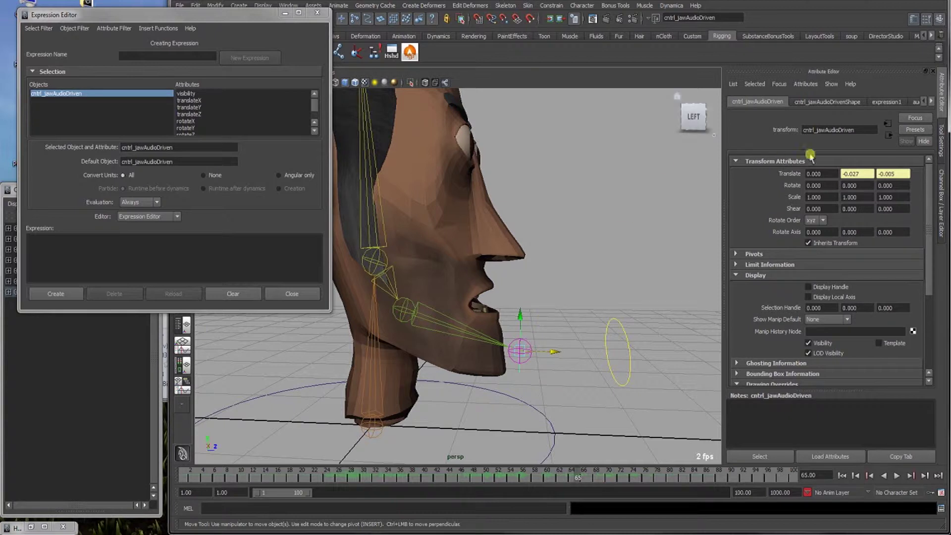
right_click(892, 174)
click(899, 180)
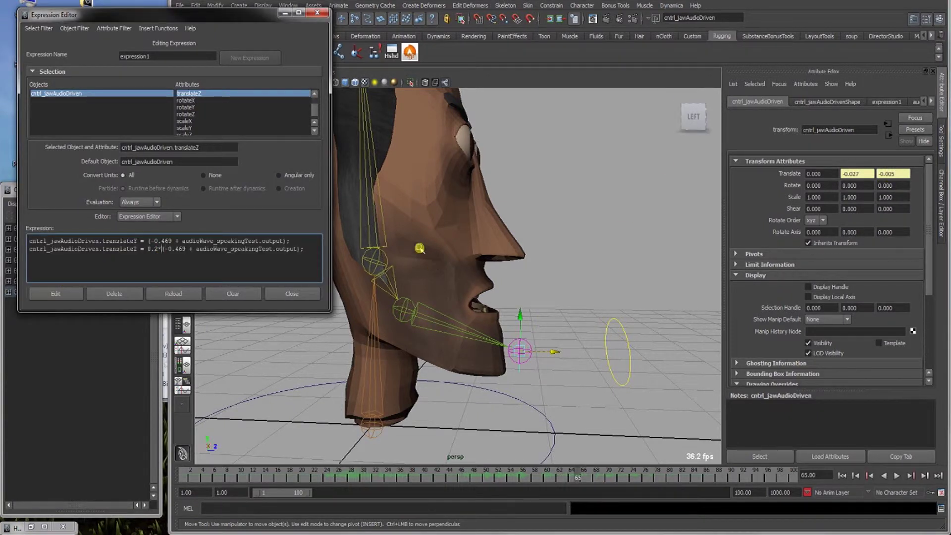
key(BackSpace)
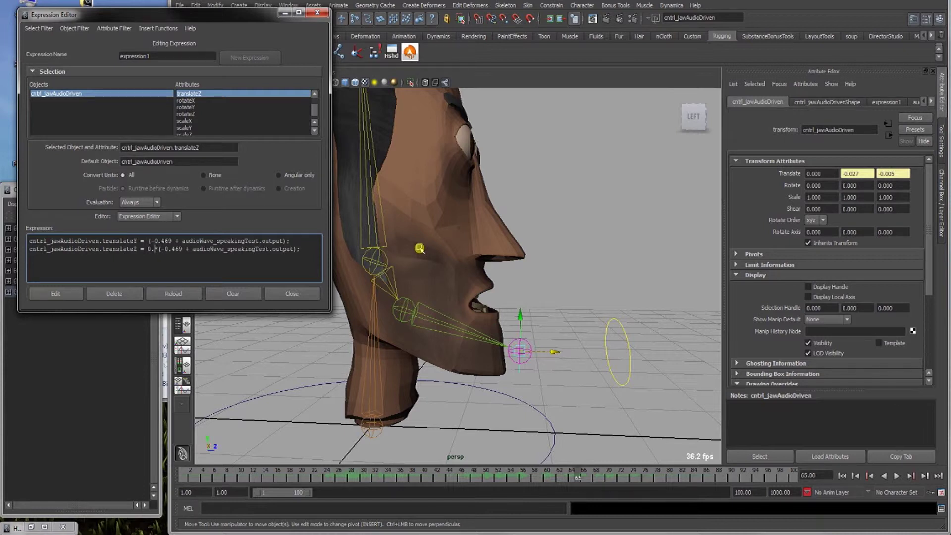
text(8*)
click(55, 294)
key(alt+v)
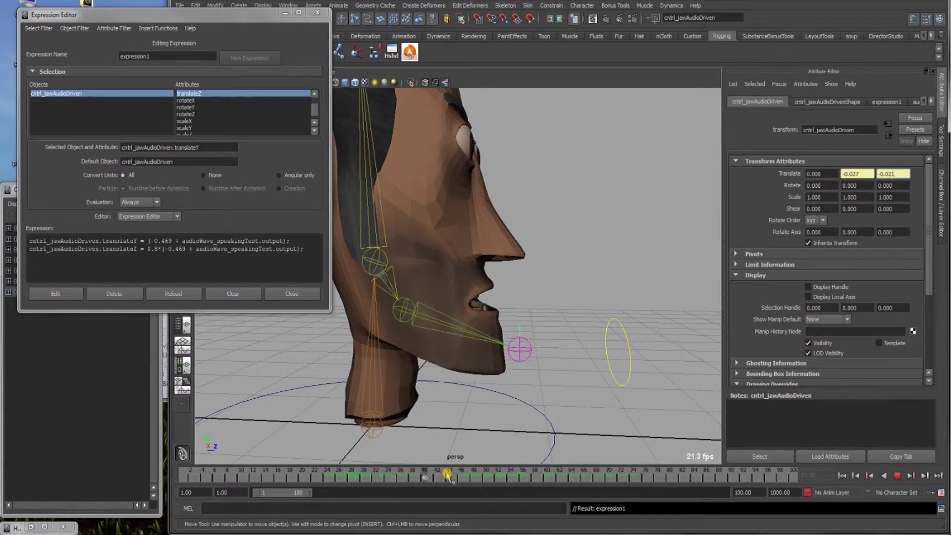
drag(448, 477, 708, 436)
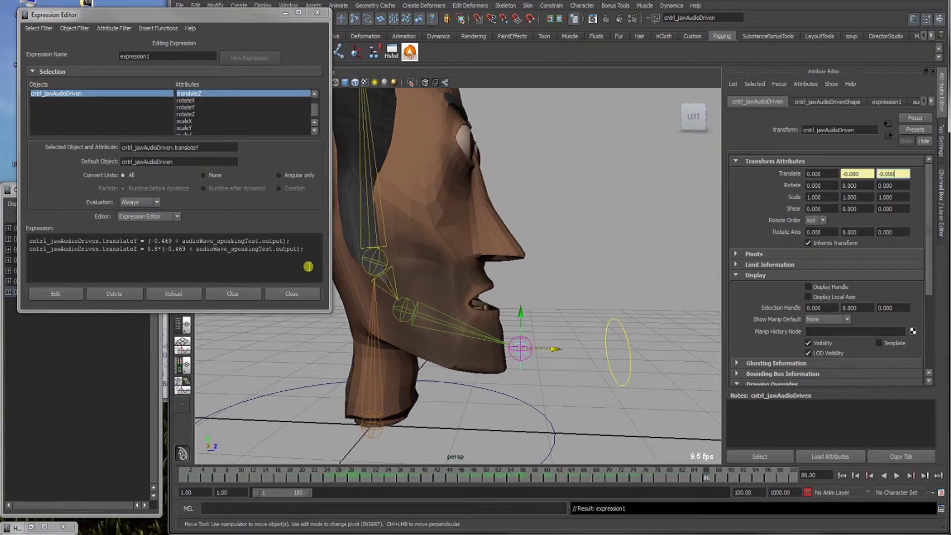
- Close the Expression Editor and replay the animation from a front three-quarter view, returning to the first frame
click(305, 293)
alt+drag(619, 333, 476, 329)
key(alt+v)
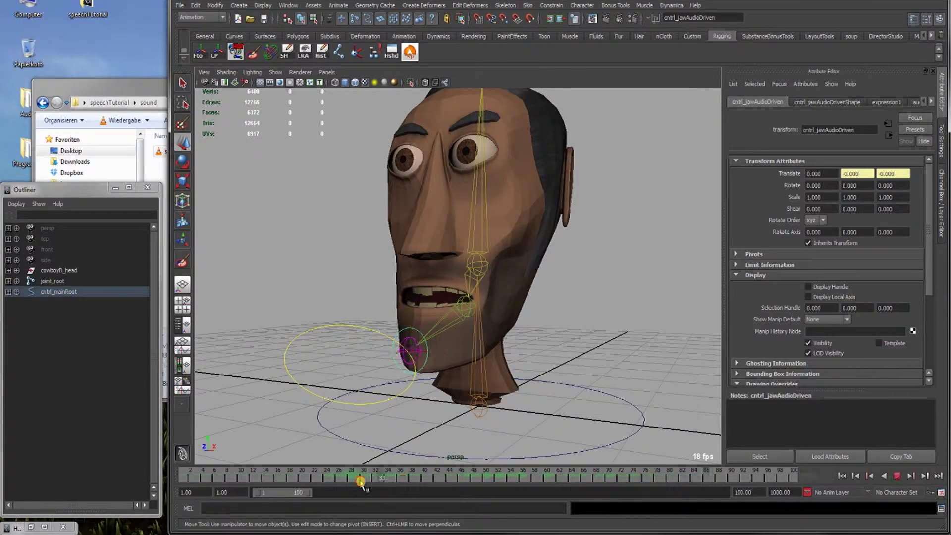
key(alt+shift+v)
alt+drag(454, 250, 421, 363)
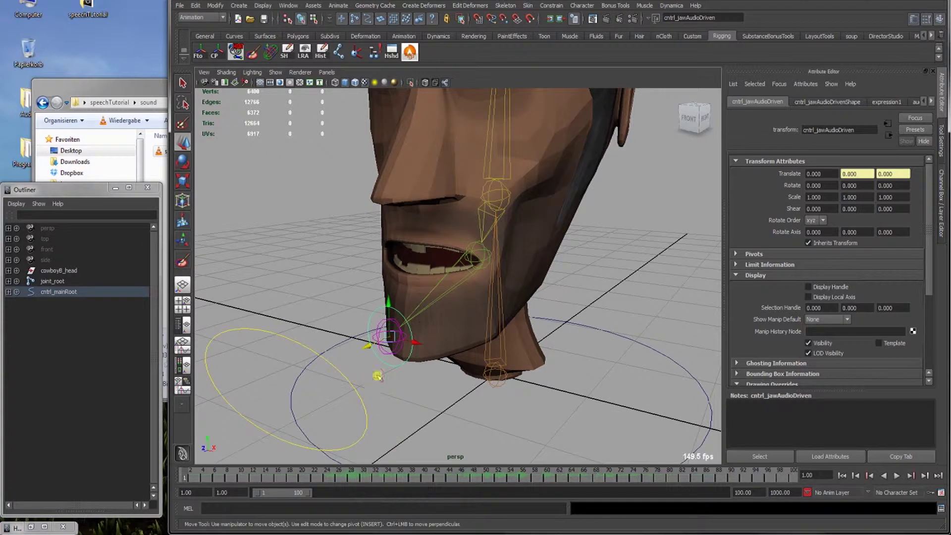
- Bake the Translate Y and Translate Z channels of cntrl_jawAudioDriven to keys with Bake Simulation over the time slider range
click(377, 377)
click(373, 311)
click(196, 6)
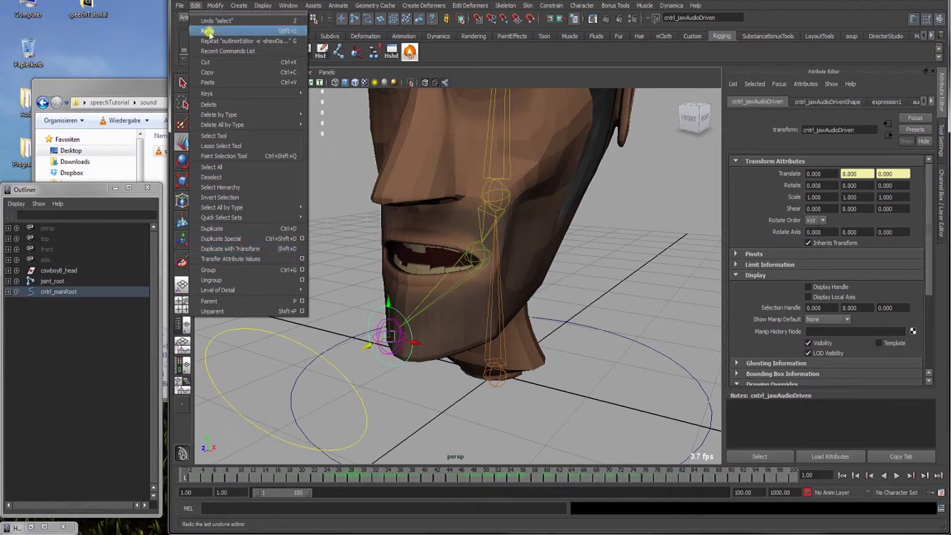
mouse_move(258, 94)
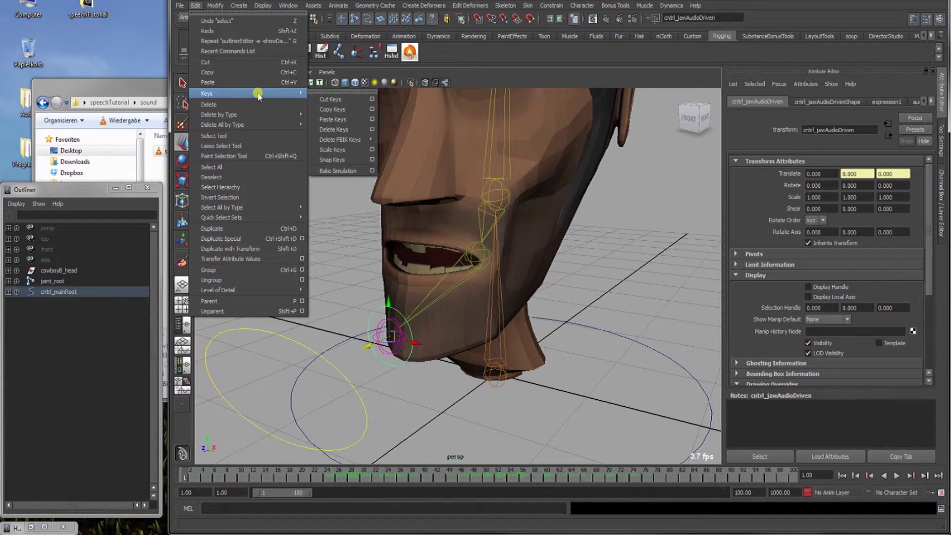
click(372, 171)
click(945, 223)
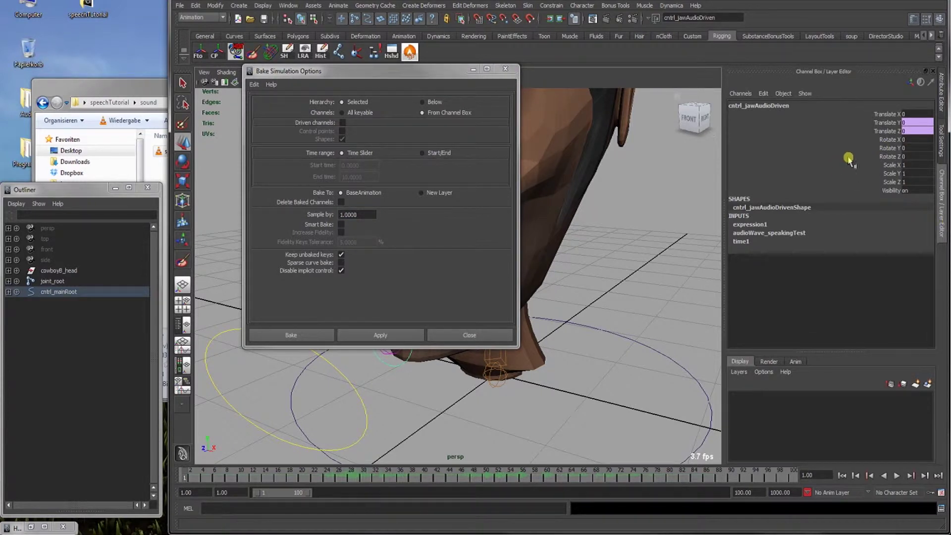
drag(868, 123, 867, 129)
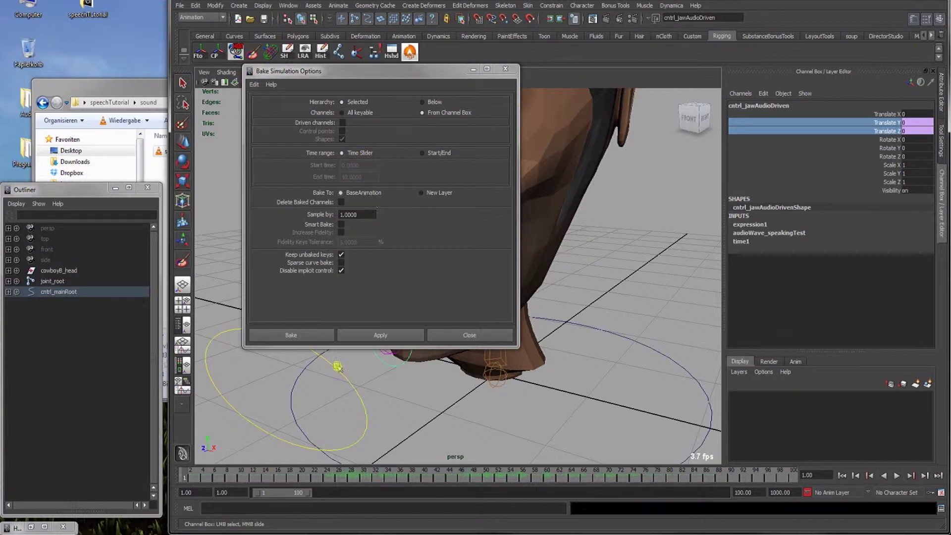
click(321, 338)
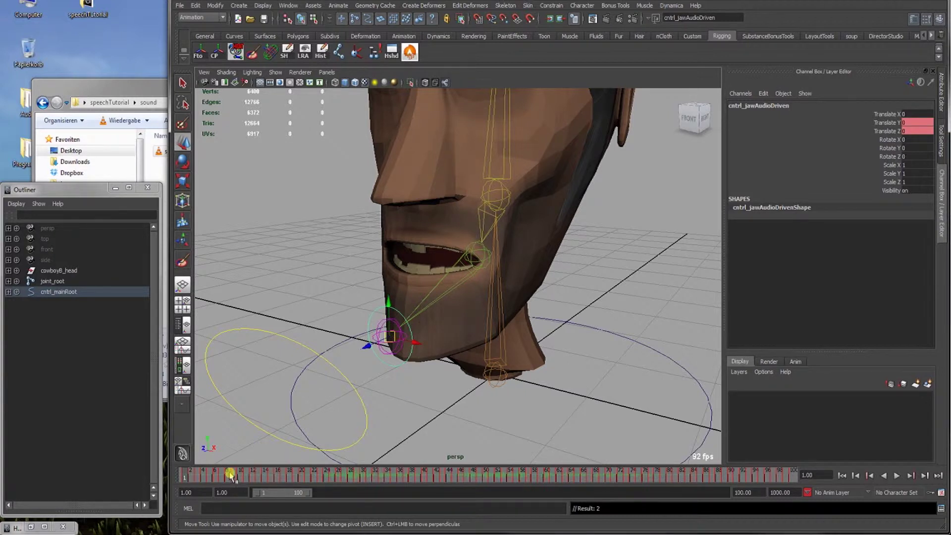
- Play back the baked jaw animation from the side and return to a front three-quarter view
click(394, 367)
alt+drag(391, 368, 346, 357)
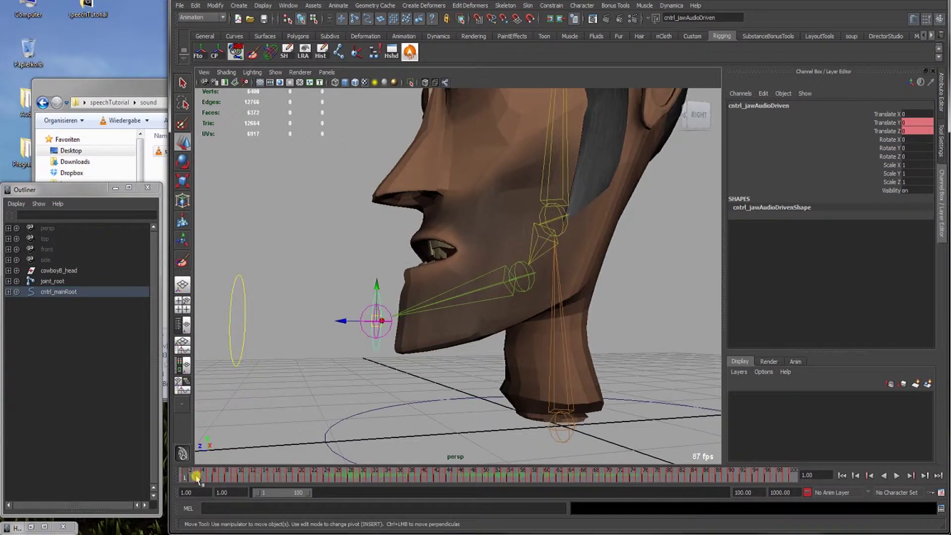
key(alt+v)
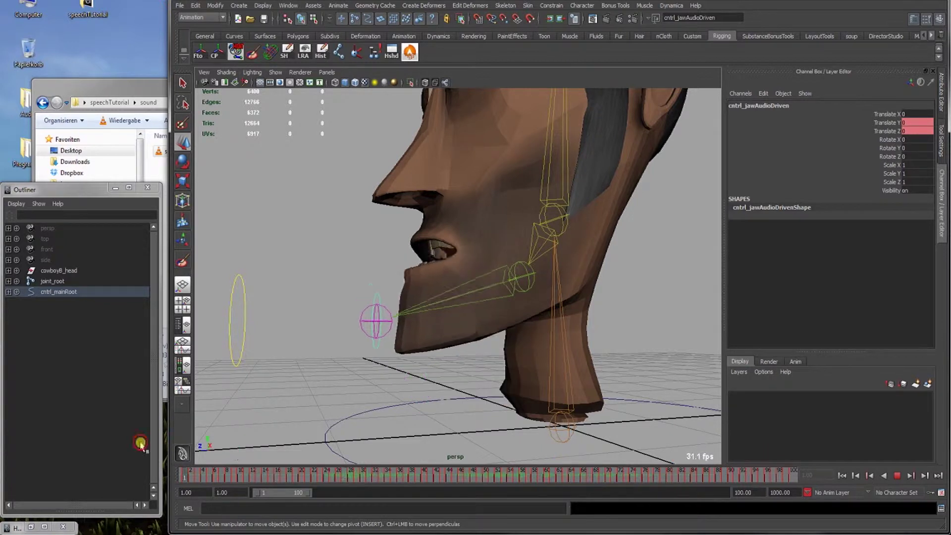
key(alt+v)
alt+drag(329, 335, 457, 357)
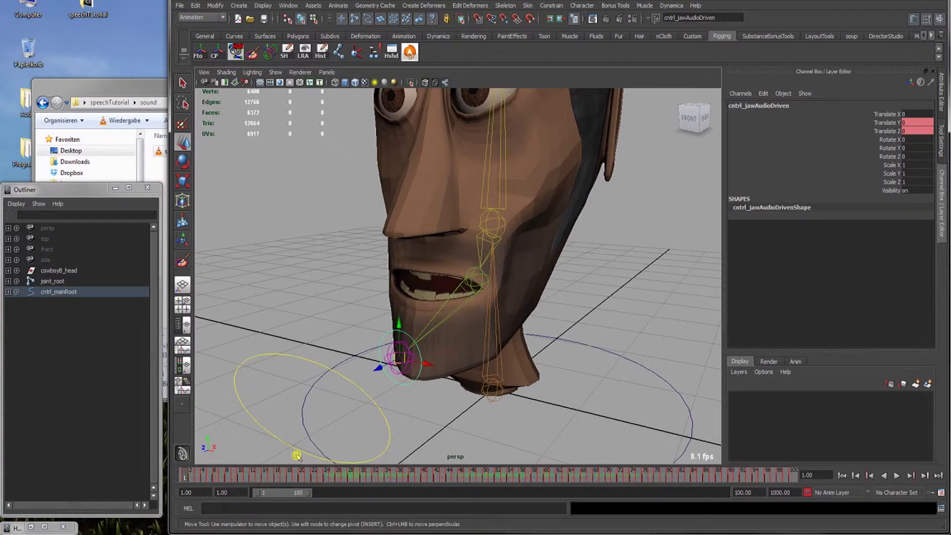
- Switch to the combined perspective and Graph Editor layout and give the perspective view more height
click(186, 346)
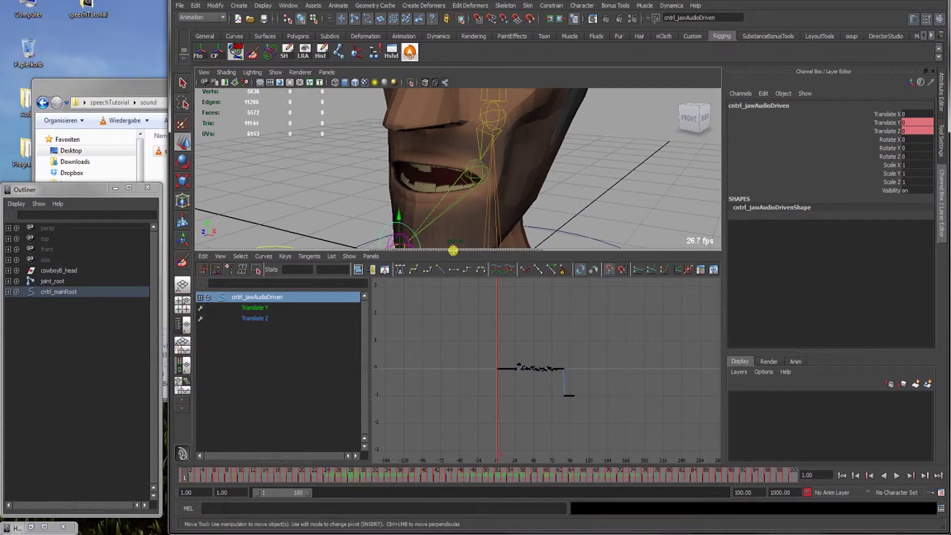
drag(453, 251, 452, 315)
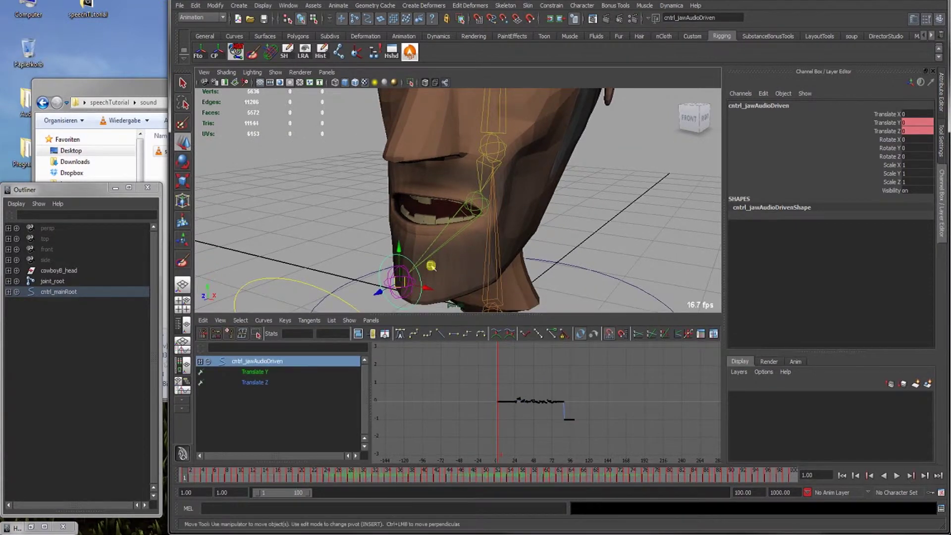
alt+drag(432, 267, 463, 218)
- Delete the flat baked keys before the speech begins, from frame 1 to about frame 22, in the Graph Editor
key(f)
alt+middle_drag(544, 398, 643, 388)
scroll(516, 399, up, 2)
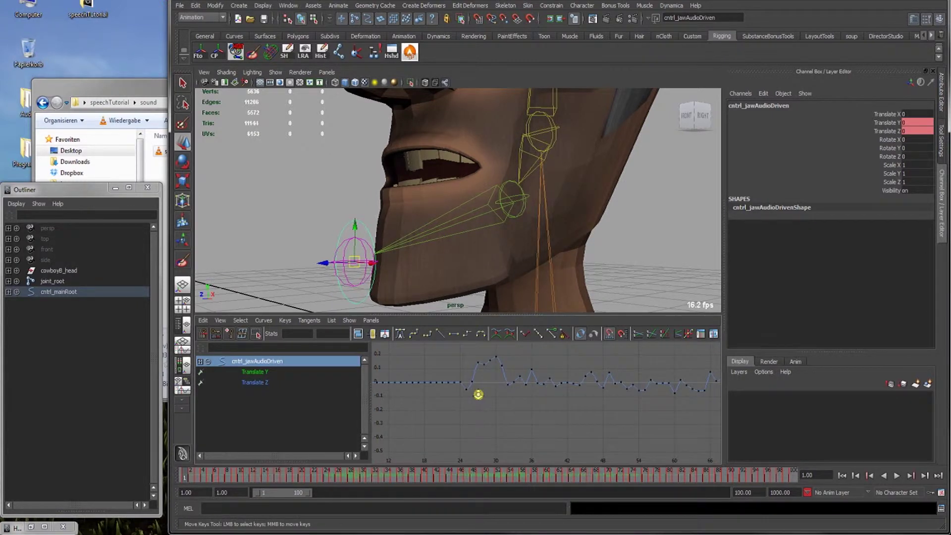
alt+middle_drag(478, 395, 650, 414)
scroll(424, 406, up, 1)
drag(398, 419, 591, 407)
key(Delete)
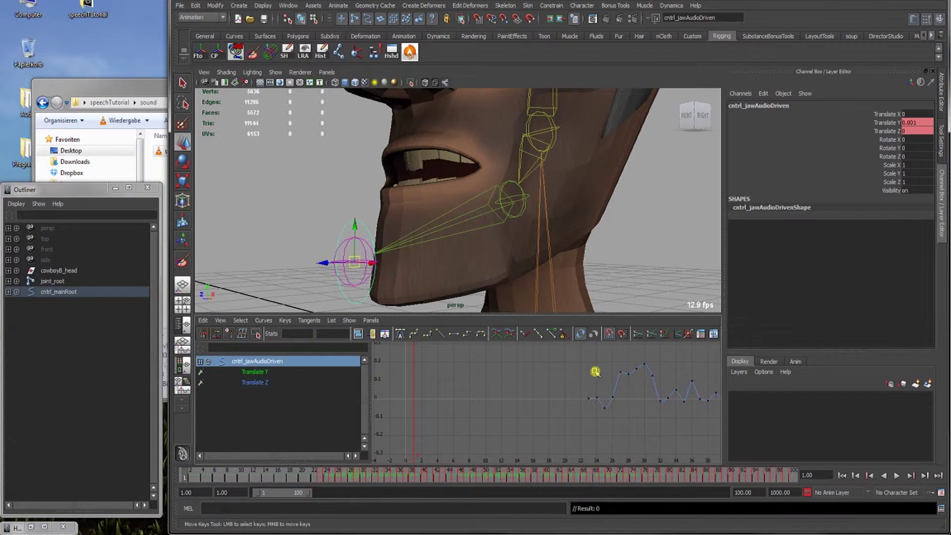
- Delete the flat keys after the drop at the end of the jaw curves, from frame 88 to 100, and play back the animation
alt+right_drag(595, 372, 585, 414)
key(a)
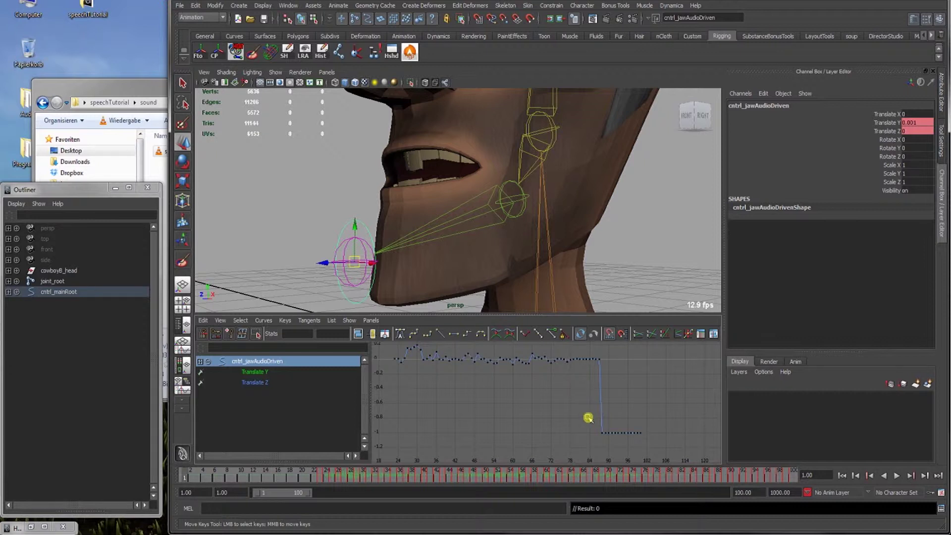
drag(662, 440, 662, 442)
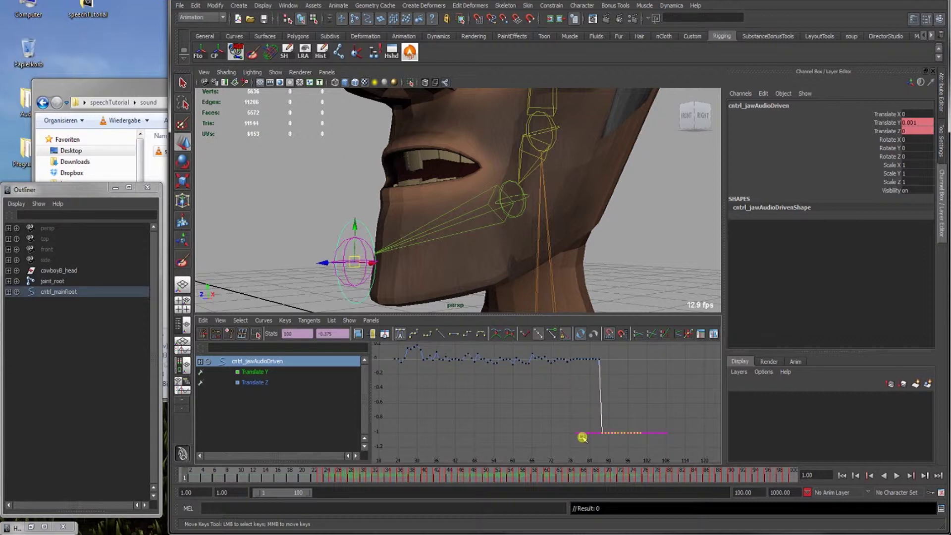
key(Delete)
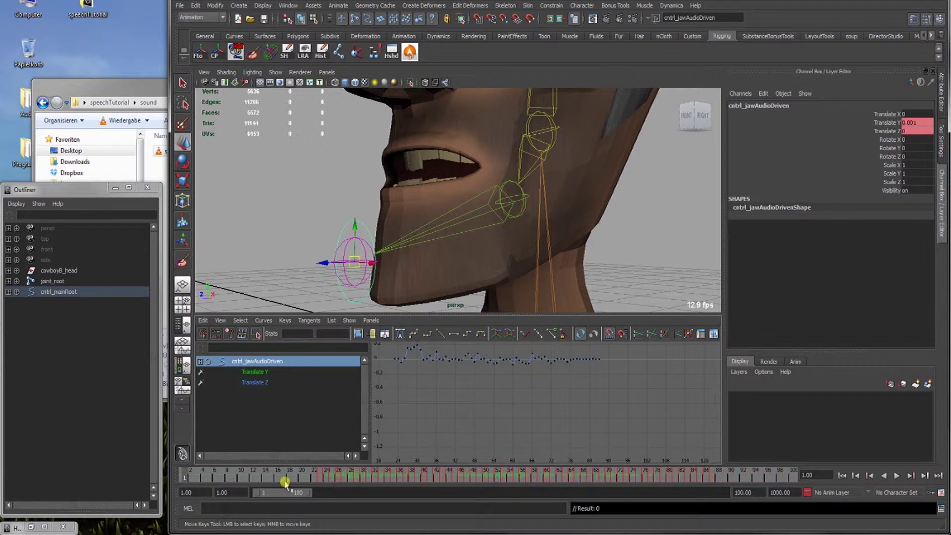
click(898, 476)
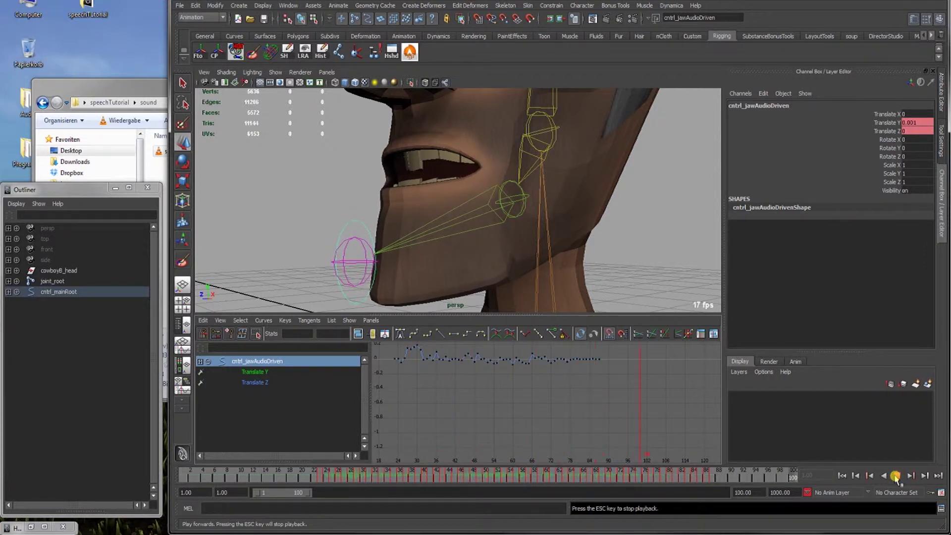
click(897, 476)
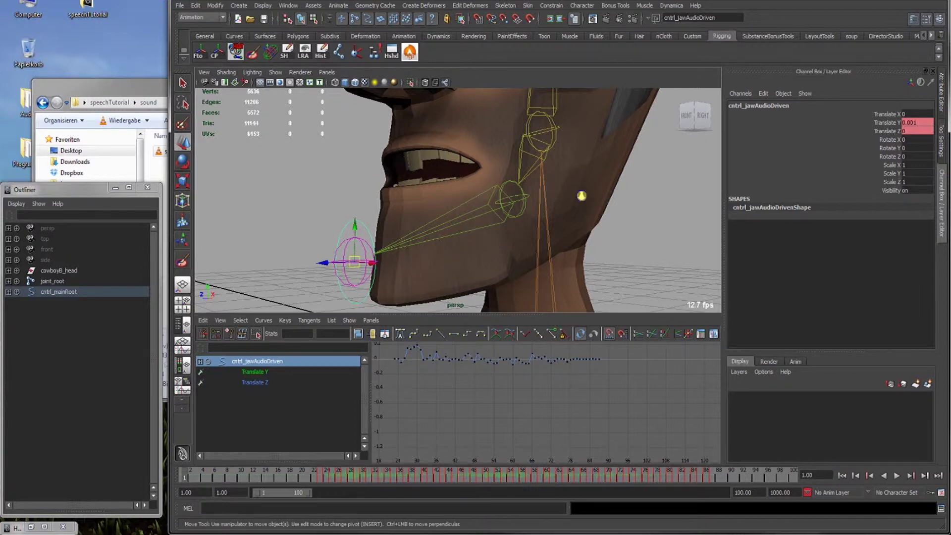
- Give the Graph Editor more height and select all keys on the jaw control's Translate Y and Translate Z curves
alt+right_drag(582, 196, 448, 227)
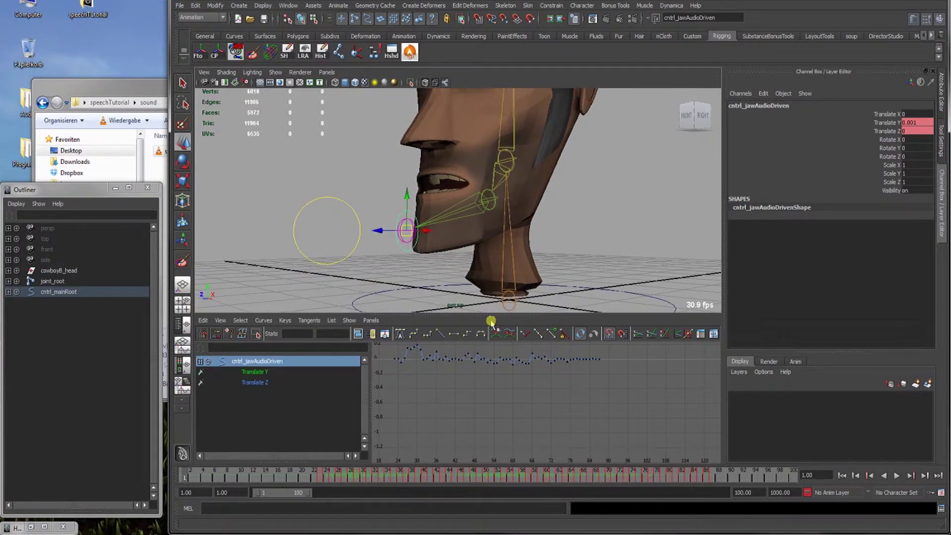
drag(490, 319, 494, 293)
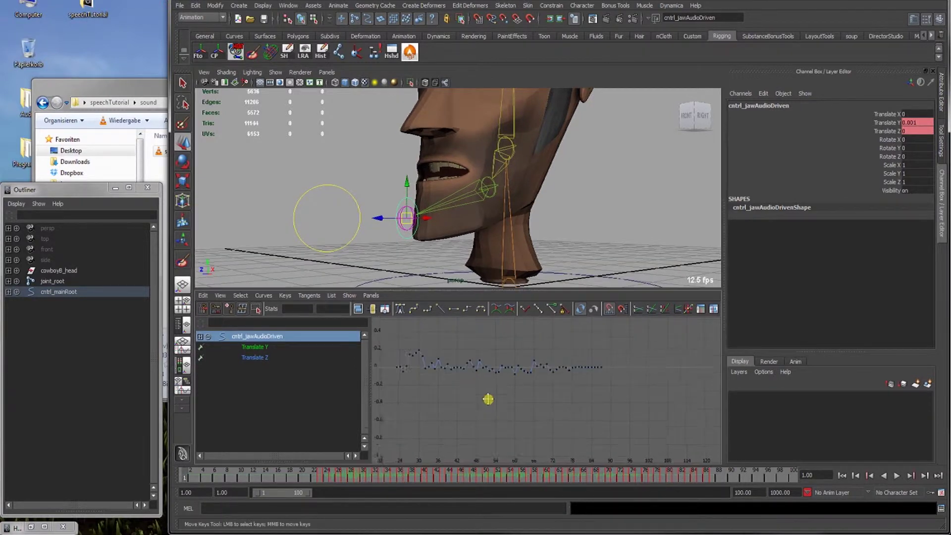
mouse_move(488, 399)
alt+right_down()
mouse_move(531, 429)
mouse_move(478, 404)
alt+right_up()
drag(430, 424, 654, 343)
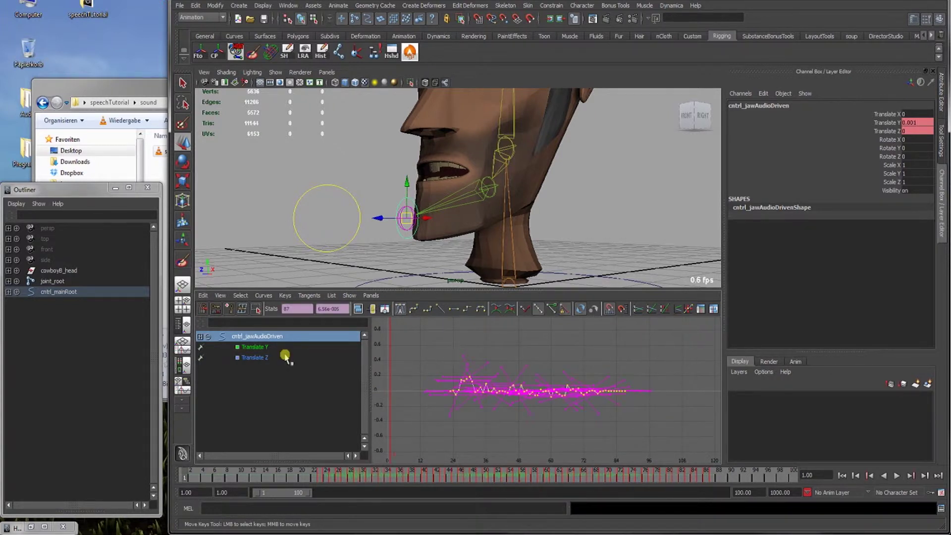
click(255, 357)
shift+click(255, 347)
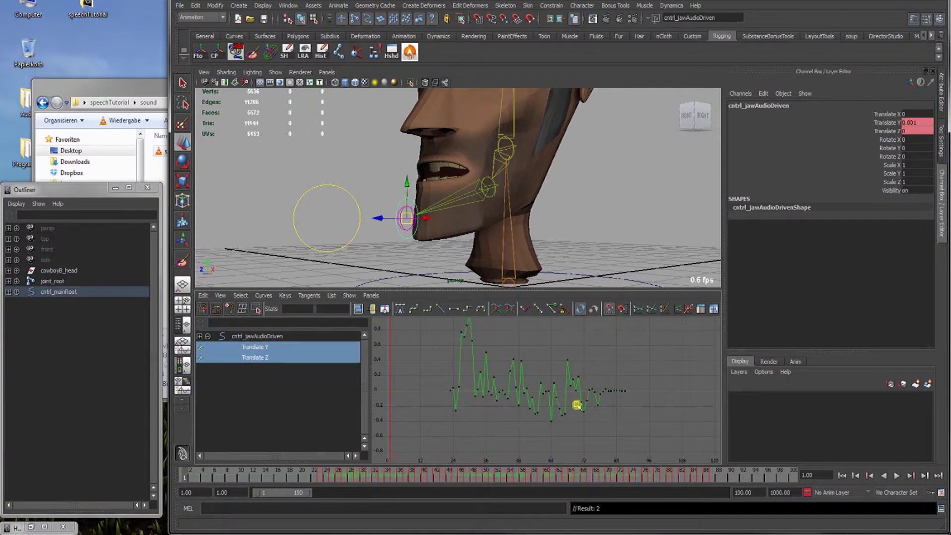
alt+right_drag(577, 405, 570, 408)
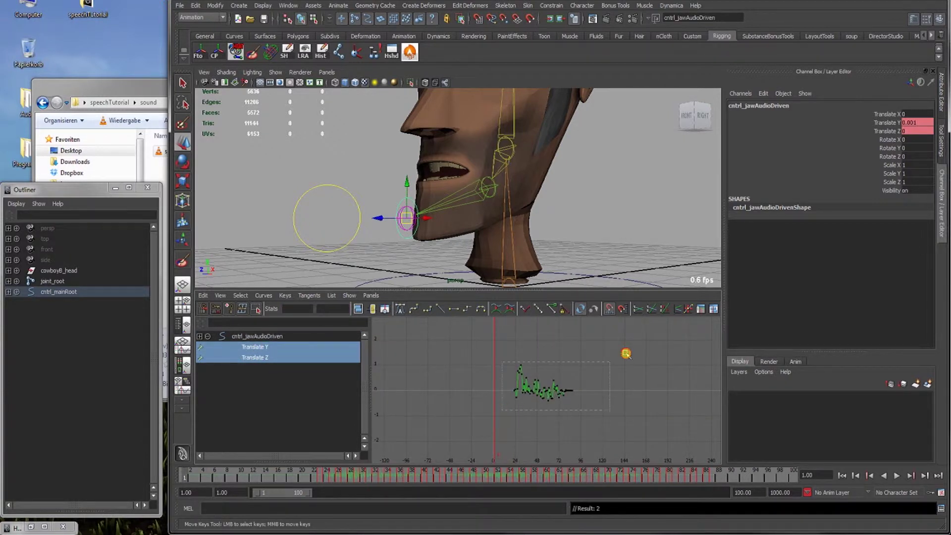
drag(615, 413, 473, 363)
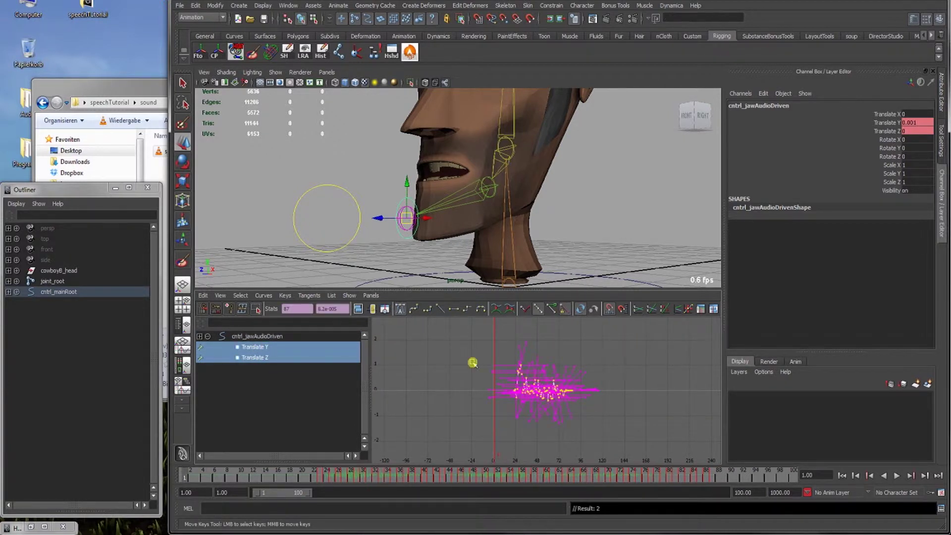
- Simplify the selected curves over the whole time range with Dense data, time tolerance 0.05 and value tolerance 0.35
click(286, 296)
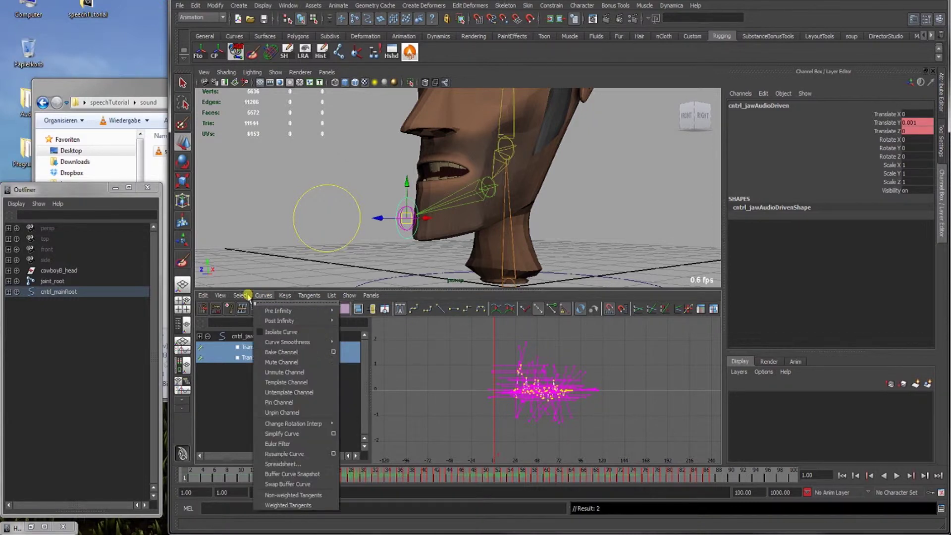
mouse_move(264, 295)
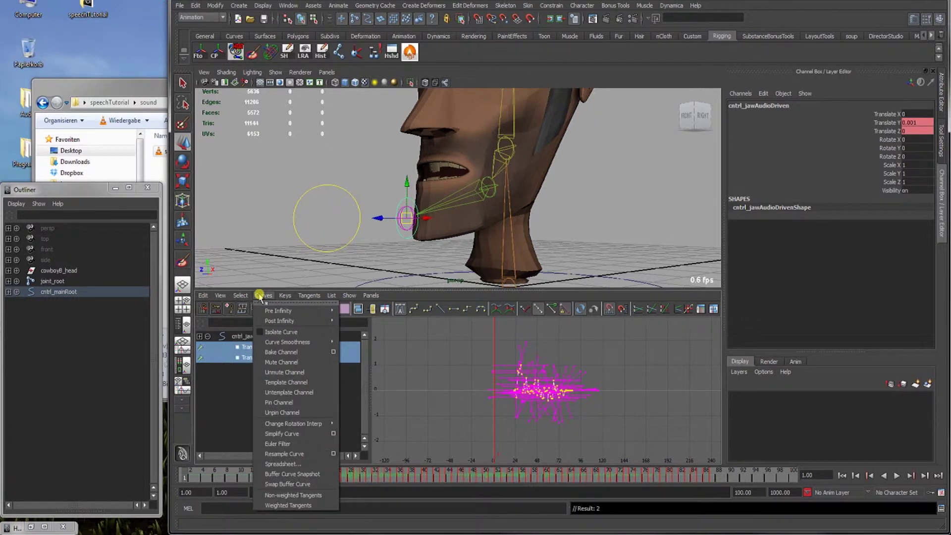
click(332, 434)
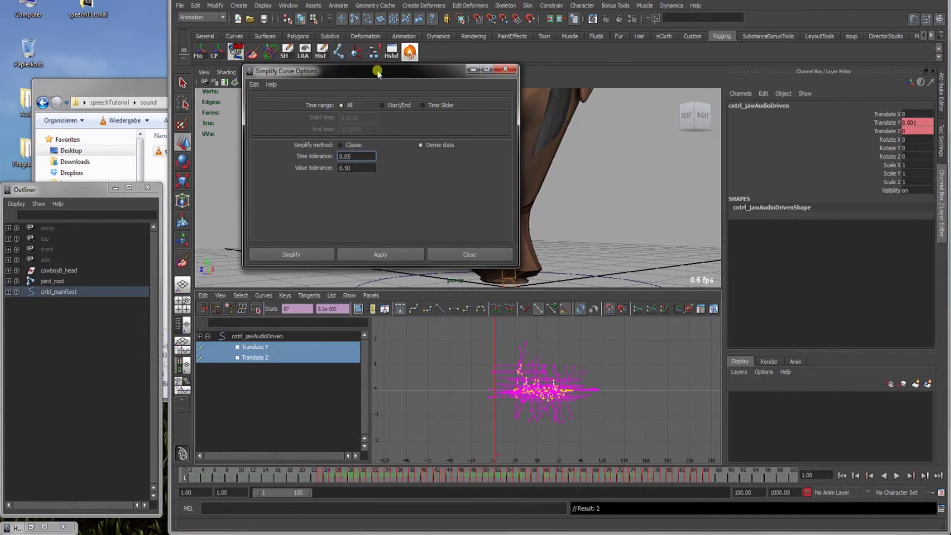
drag(270, 66, 172, 31)
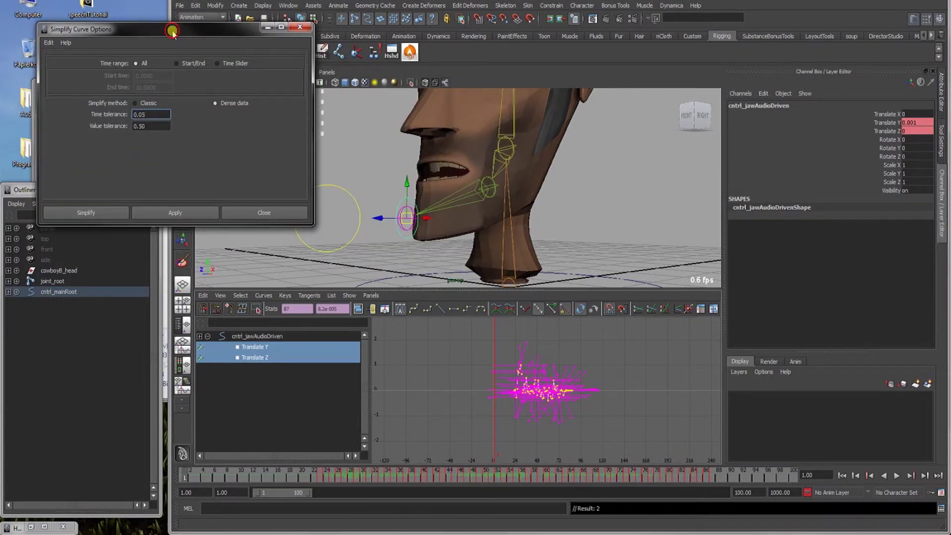
click(151, 118)
click(152, 126)
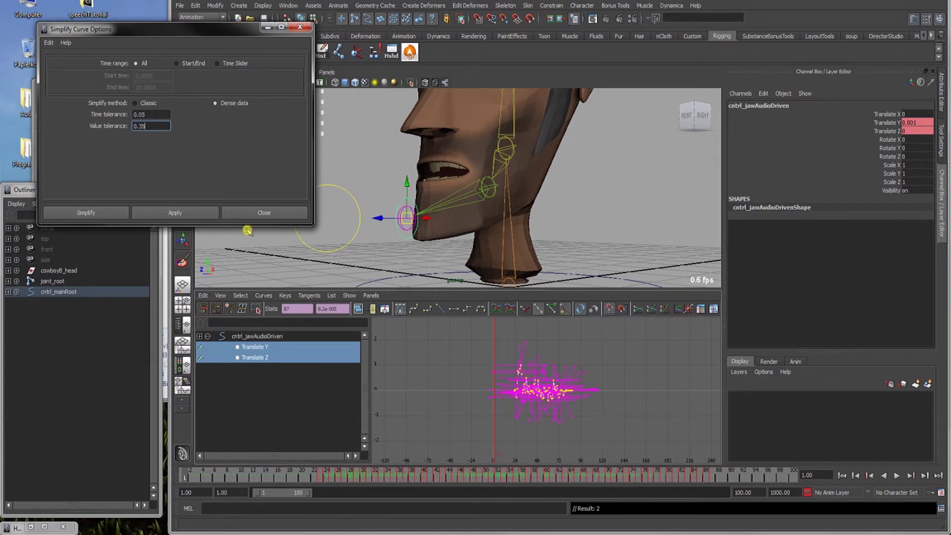
click(193, 212)
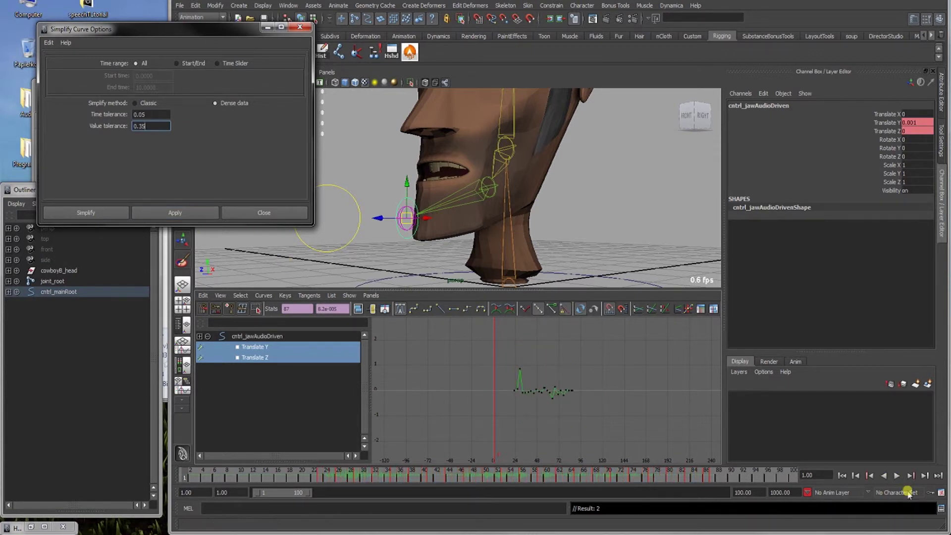
- Play back the simplified jaw motion, undo the curve simplification and dismiss its options
click(898, 476)
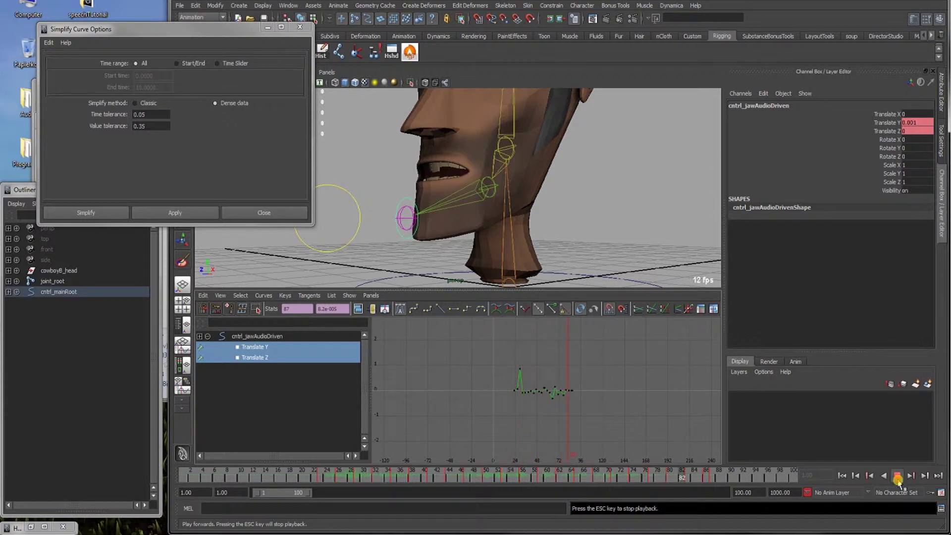
click(897, 476)
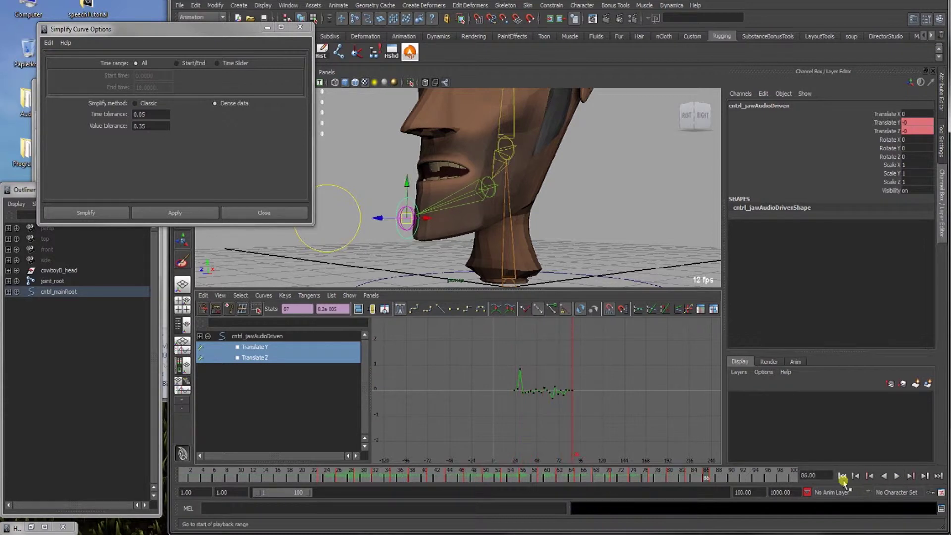
click(843, 476)
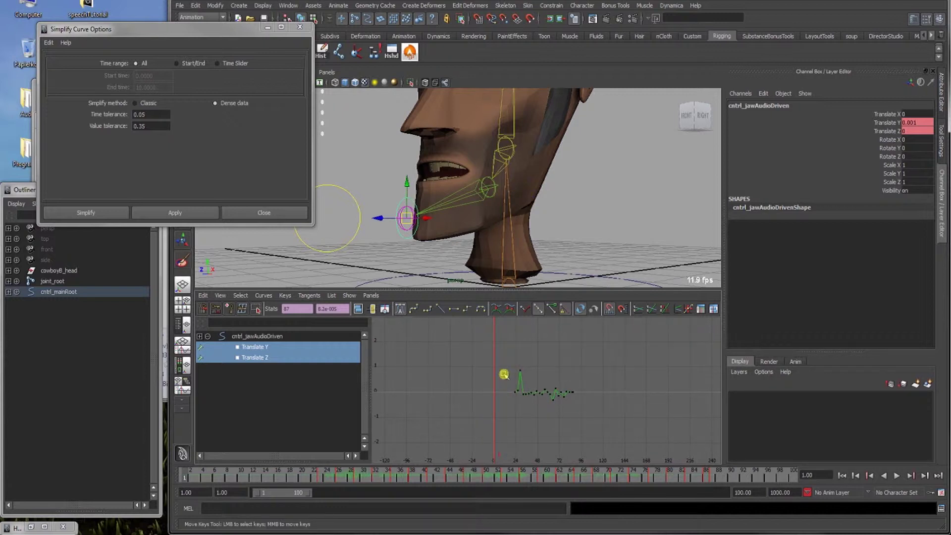
key(ctrl+z)
key(ctrl+z)
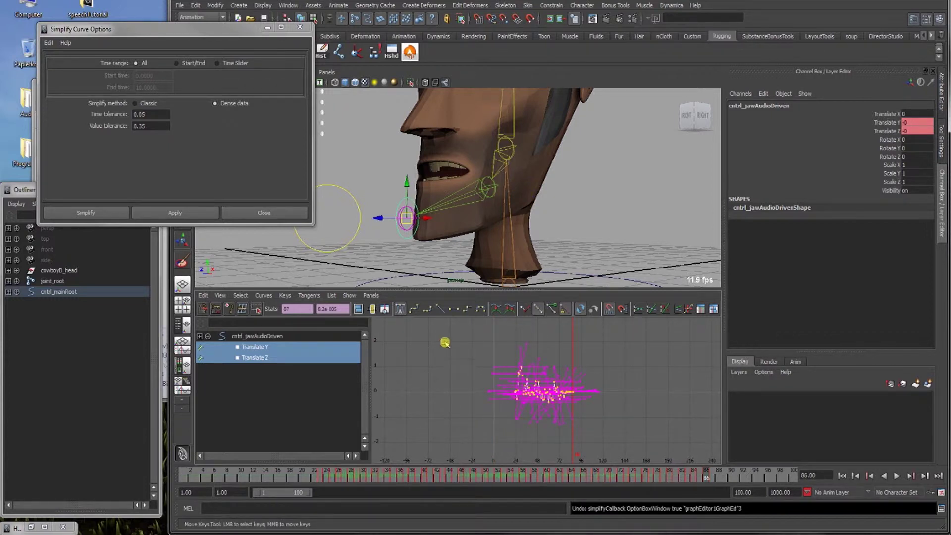
click(259, 212)
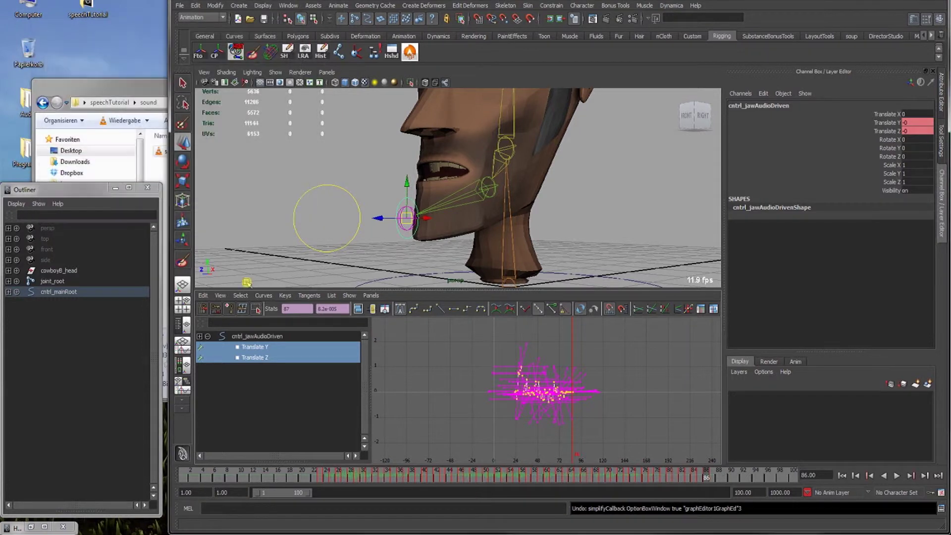
- Resample the selected Translate Y and Z curves over the whole time range with linear interpolation and a time step of 2
click(240, 296)
mouse_move(263, 296)
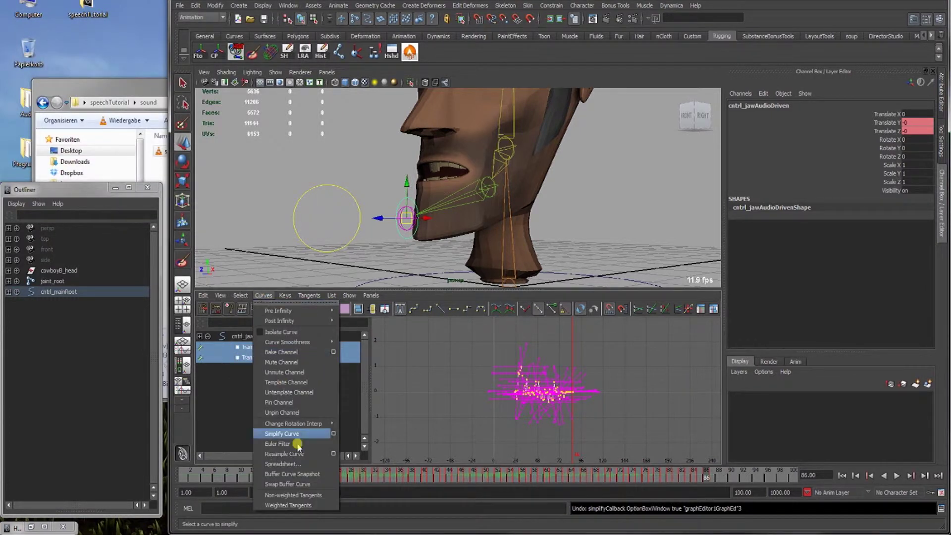
click(334, 455)
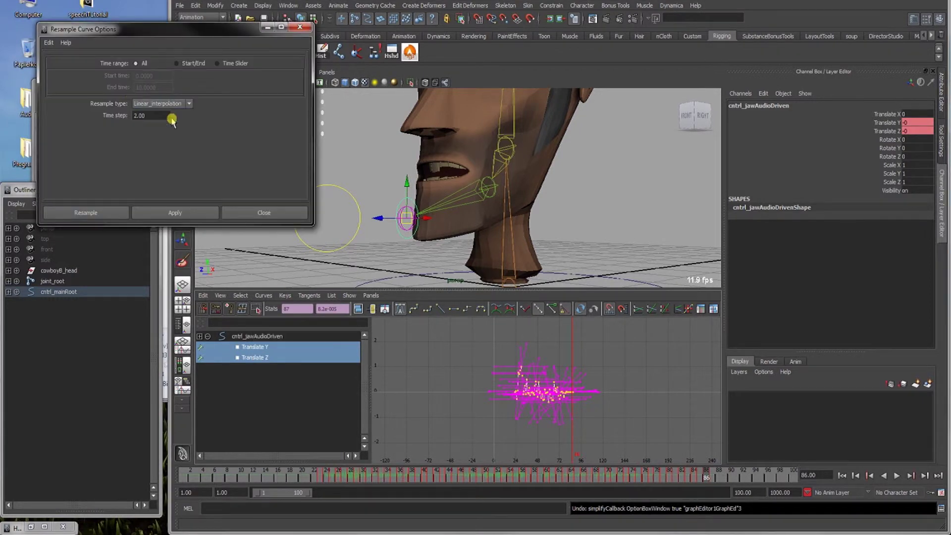
click(141, 64)
click(101, 213)
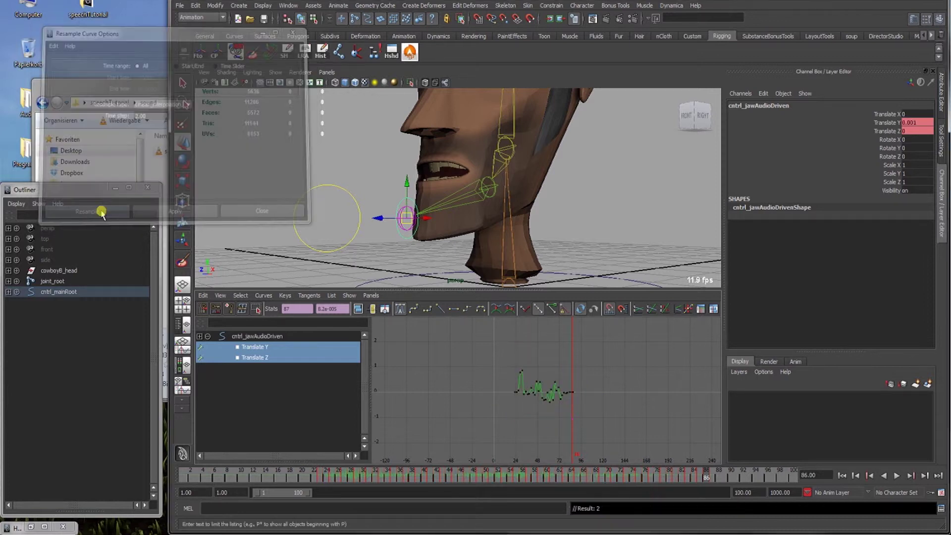
- Frame the resampled curves in the Graph Editor, then review the jaw motion by playing it and scrubbing to frame 38
key(f)
scroll(534, 384, up, 3)
scroll(503, 378, down, 5)
scroll(542, 389, up, 1)
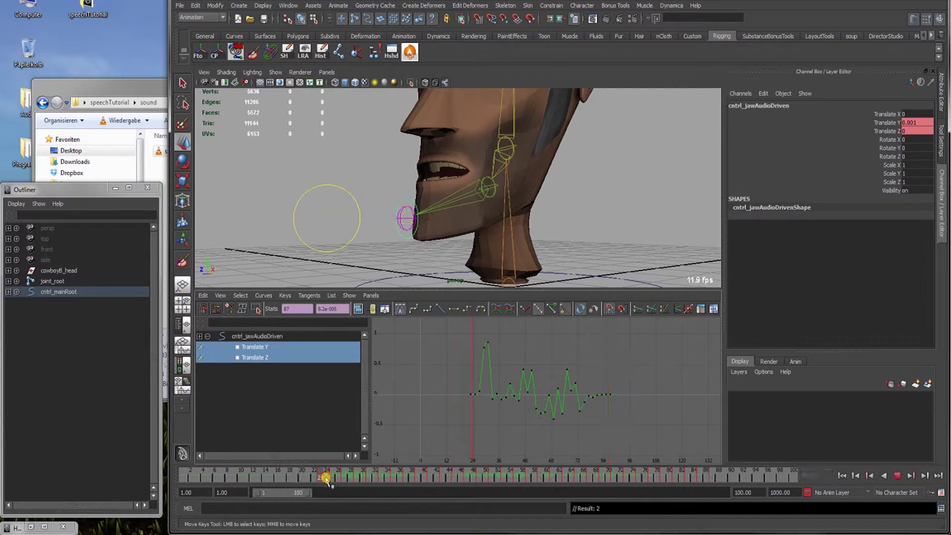
key(alt+v)
click(392, 479)
drag(392, 479, 413, 480)
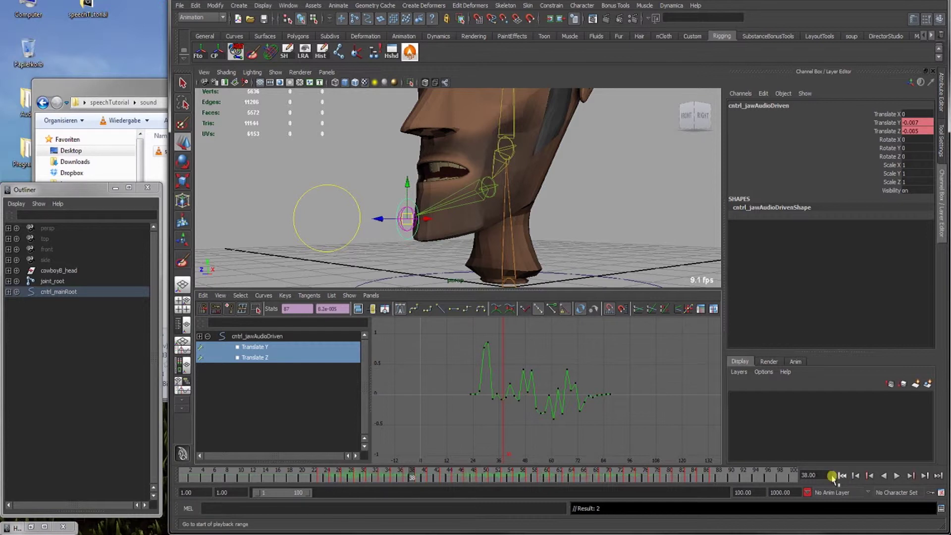
- Select all resampled keys on the Translate Y and Z curves and give them spline tangents
drag(449, 444, 653, 333)
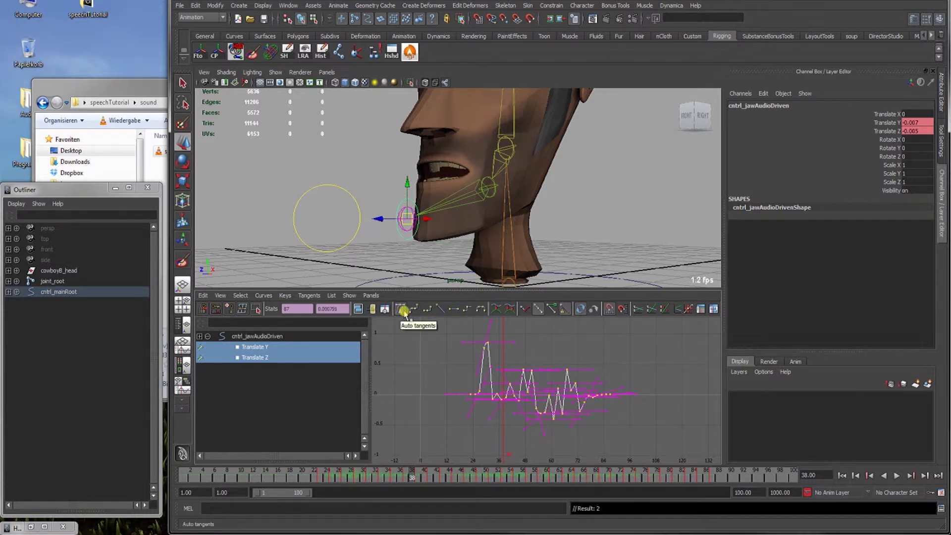
click(413, 311)
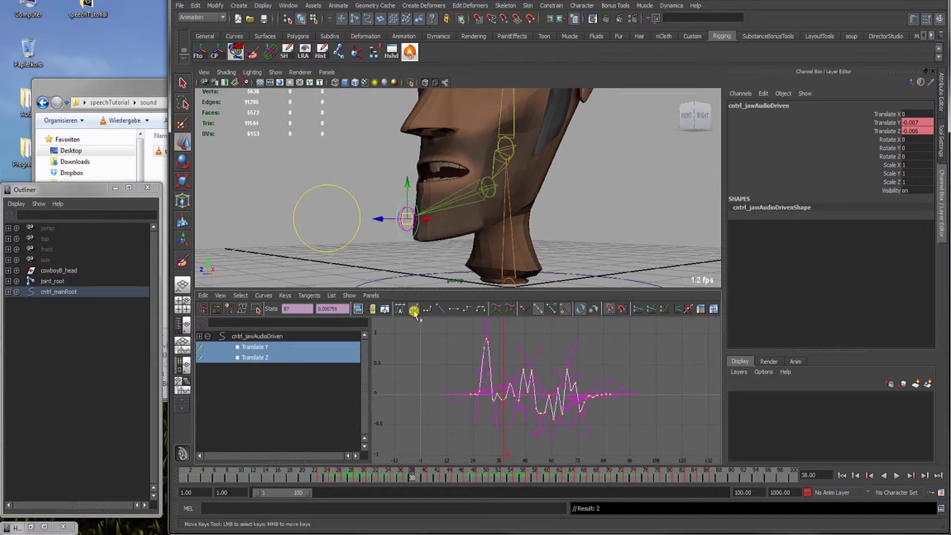
click(308, 296)
mouse_move(262, 296)
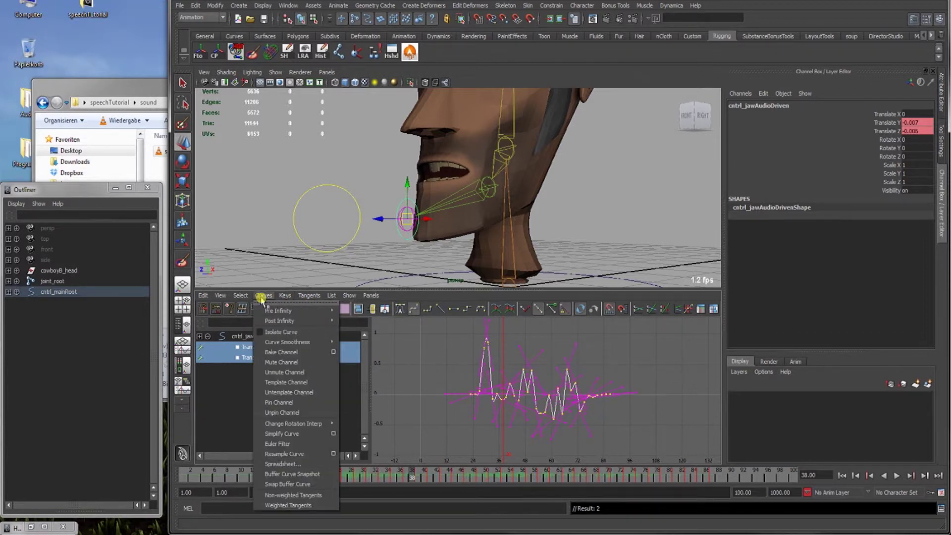
mouse_move(271, 313)
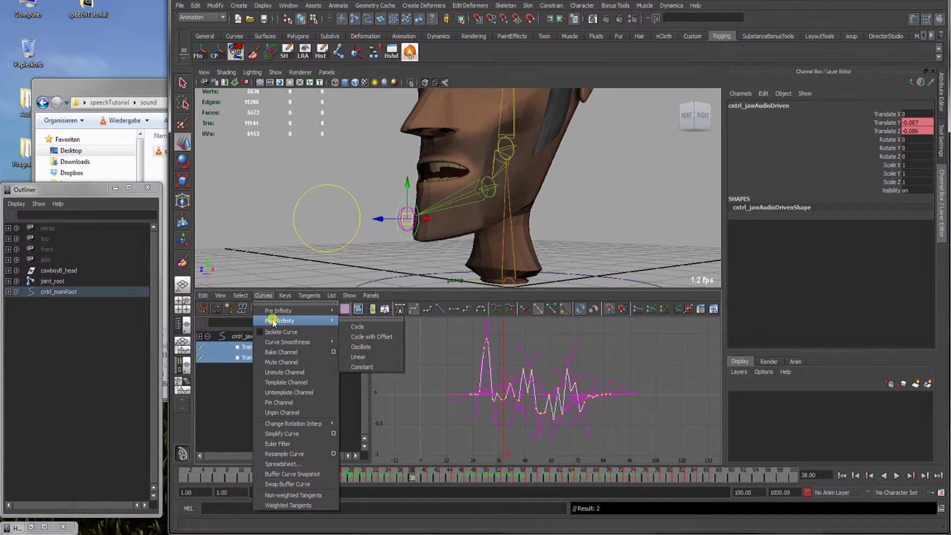
mouse_move(286, 344)
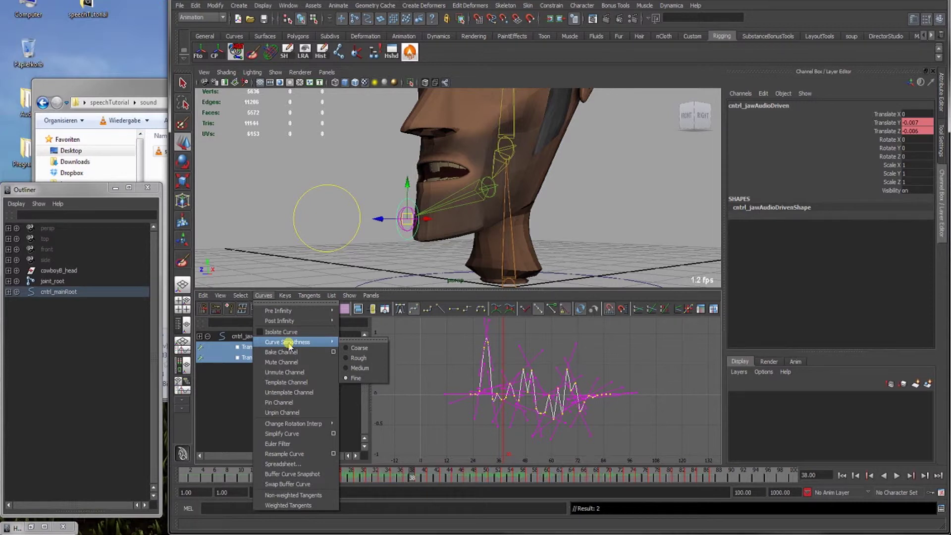
click(265, 296)
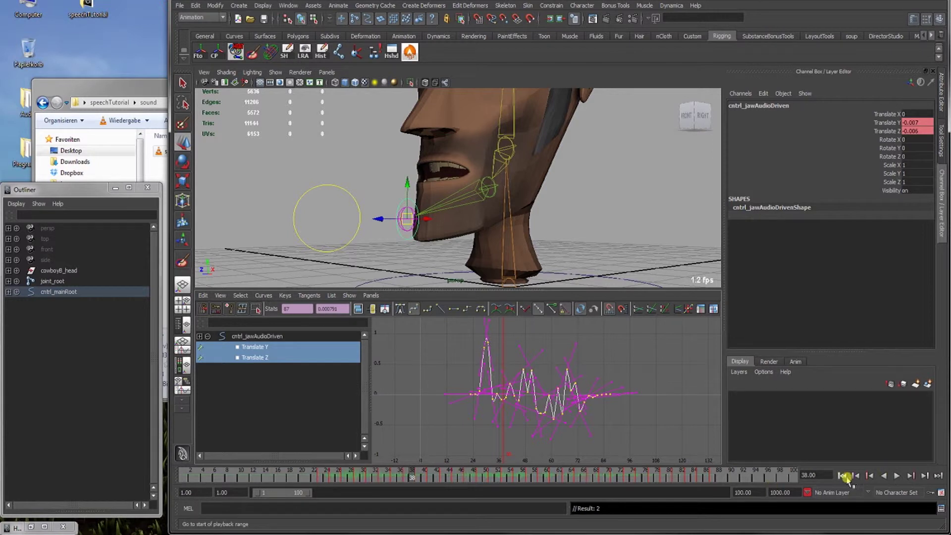
- Play back the smoothed jaw animation from frame 1 and turn the perspective view to the head's side profile
click(842, 475)
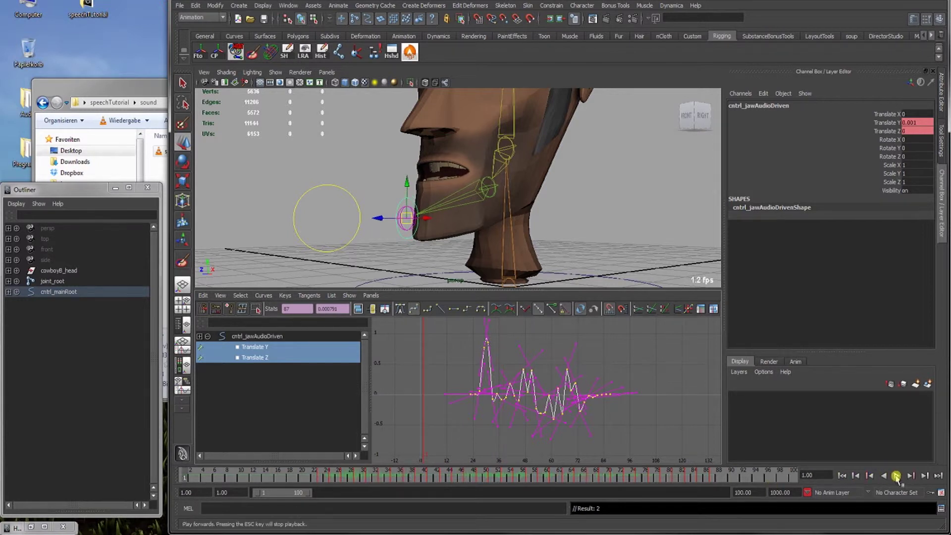
click(896, 476)
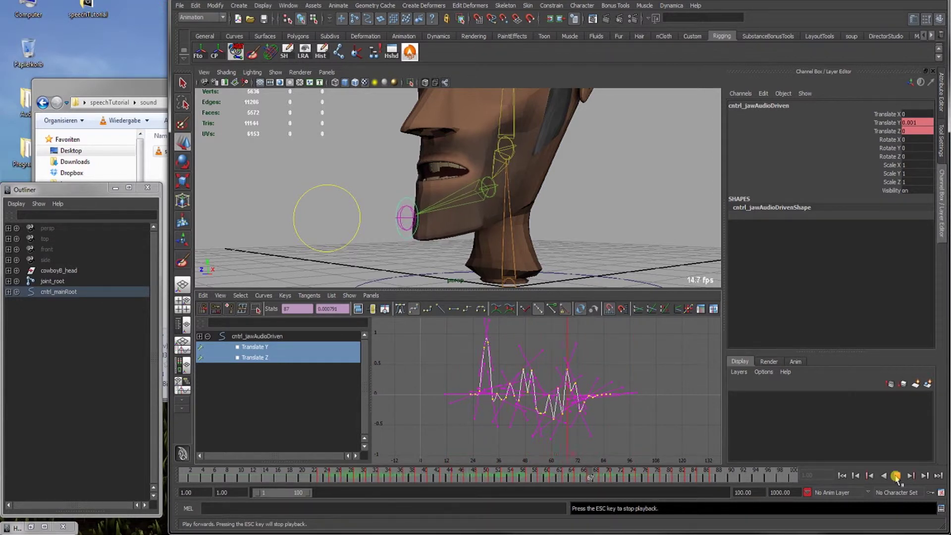
click(896, 476)
alt+drag(484, 245, 334, 374)
- Show only the Translate Z curve and select its low keys between about frames 30 and 46
click(250, 356)
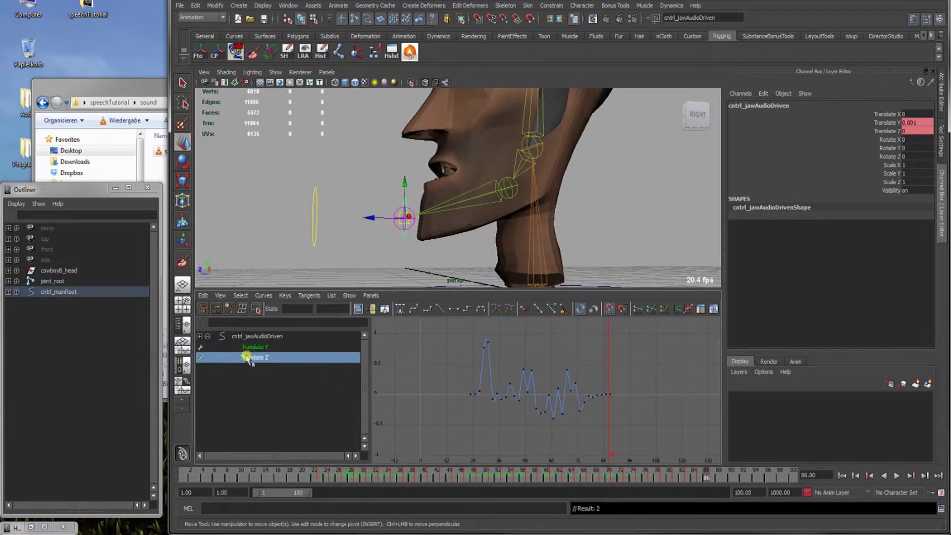
mouse_move(484, 412)
alt+right_down()
mouse_move(497, 412)
mouse_move(476, 419)
alt+right_up()
drag(467, 424, 514, 365)
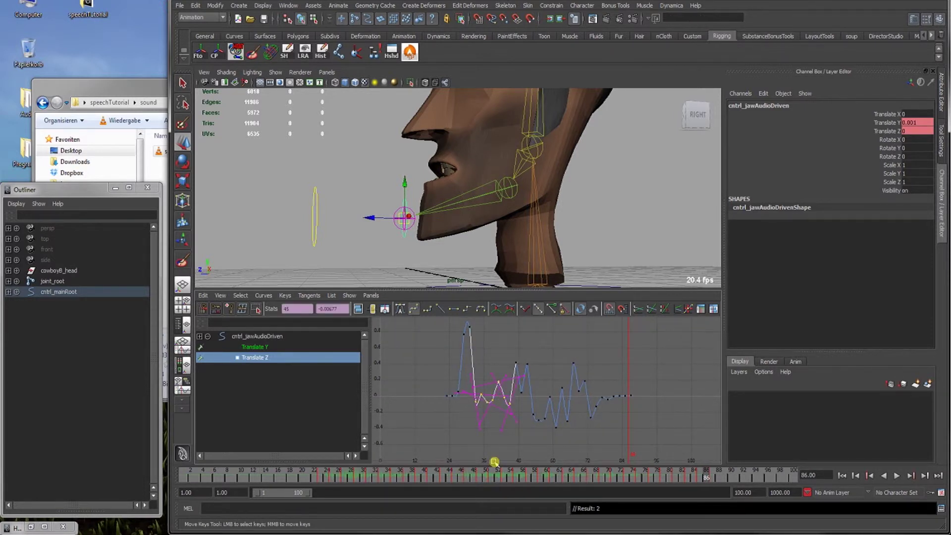
- Scrub to frame 44 and try another Graph Editor key-editing tool on the selected Translate Z keys
click(377, 473)
mouse_move(377, 474)
mouse_down()
mouse_move(435, 462)
mouse_move(449, 455)
mouse_move(442, 450)
mouse_up()
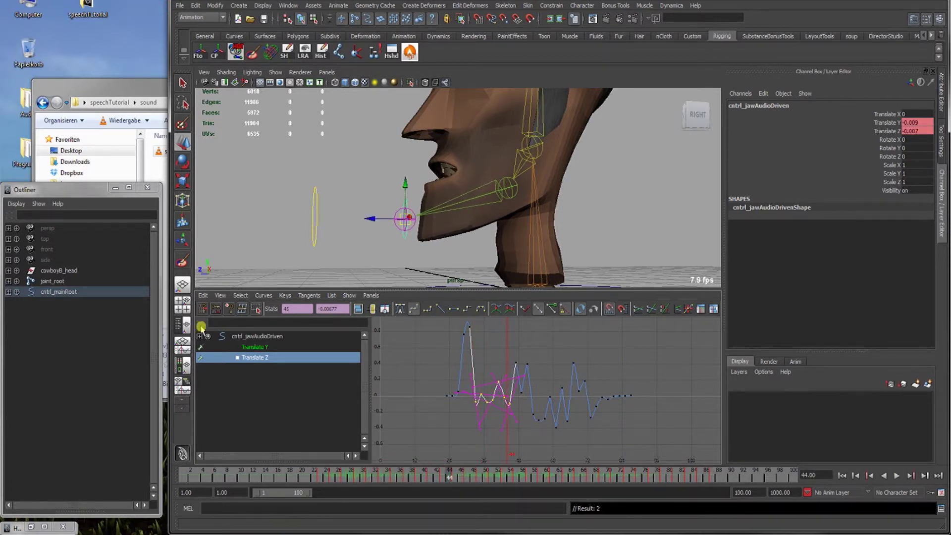
click(255, 310)
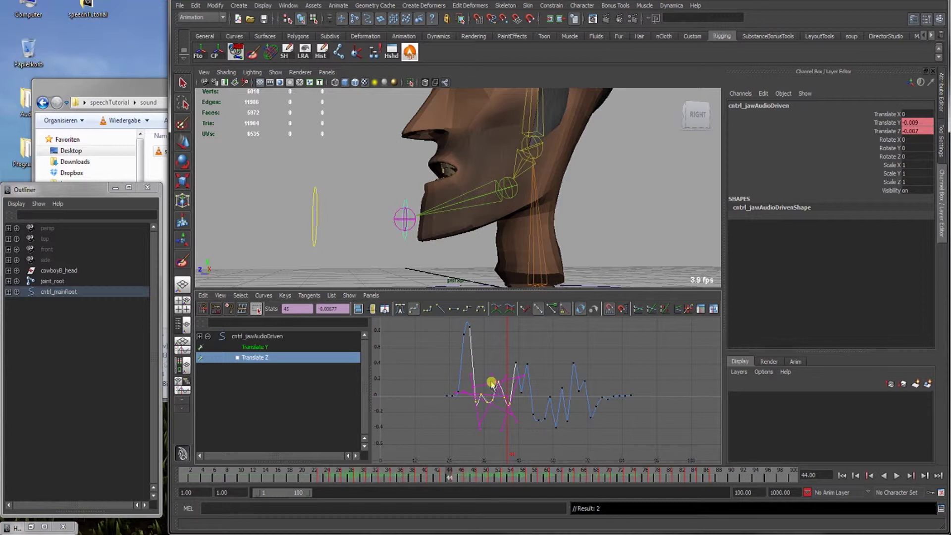
click(490, 390)
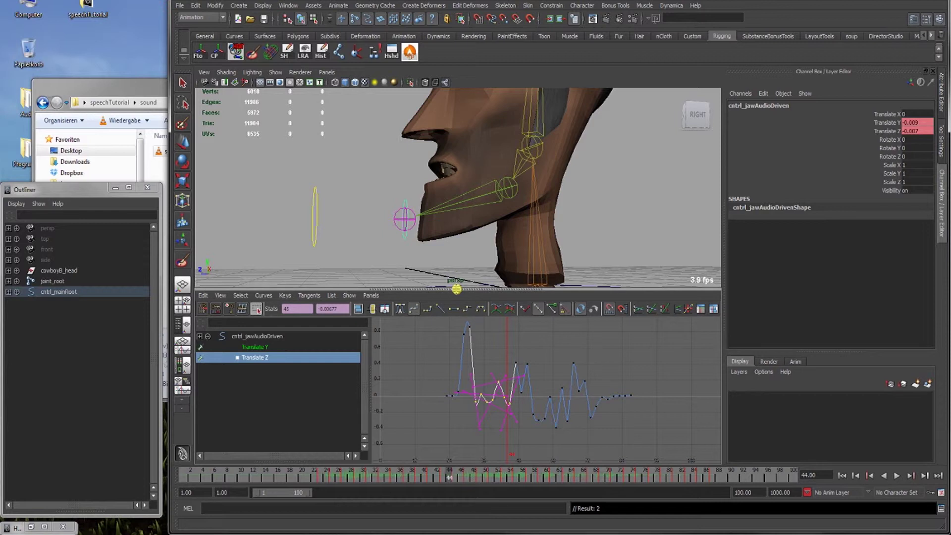
- Try the Lattice Deform Keys tool on the selected Translate Z keys in the Graph Editor
click(183, 303)
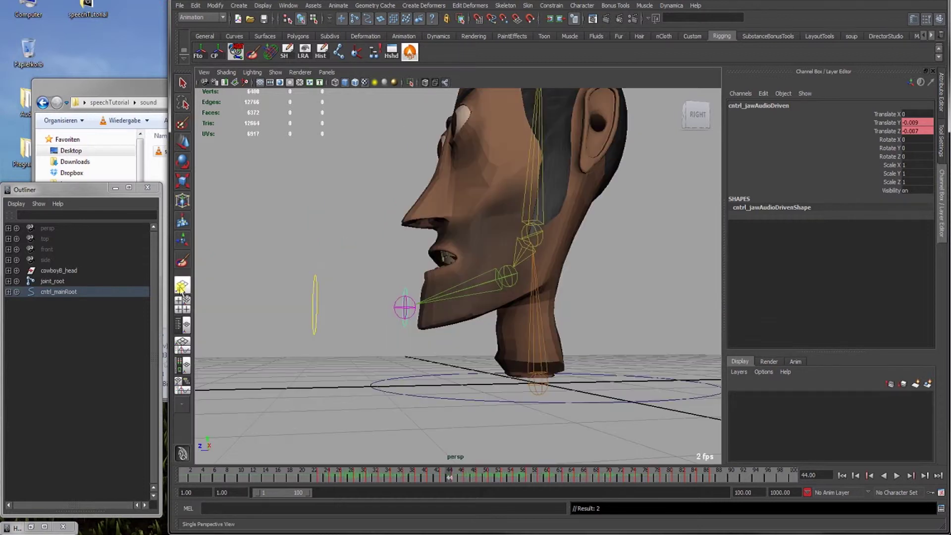
click(182, 347)
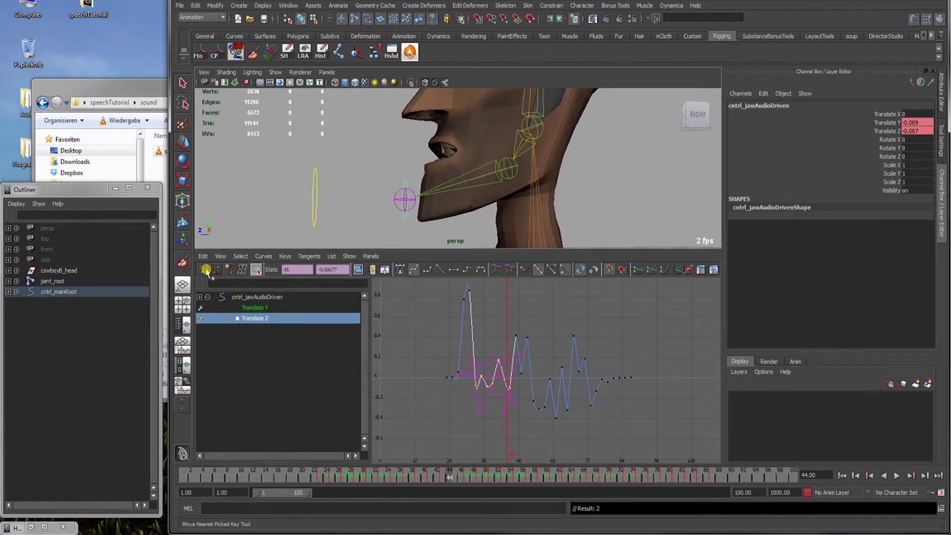
click(242, 270)
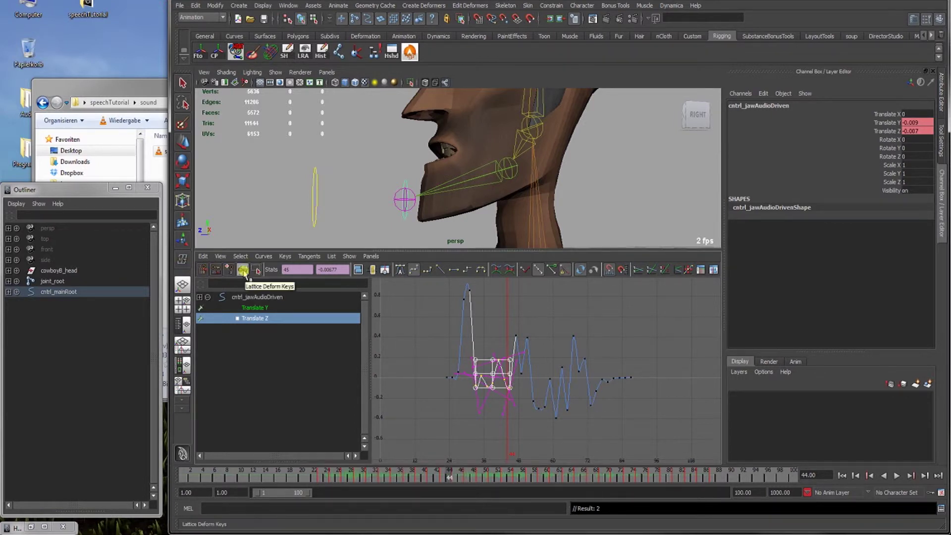
- Stretch the selected Translate Z keys between frames 33 and 45 vertically with the region scaling tool
click(260, 271)
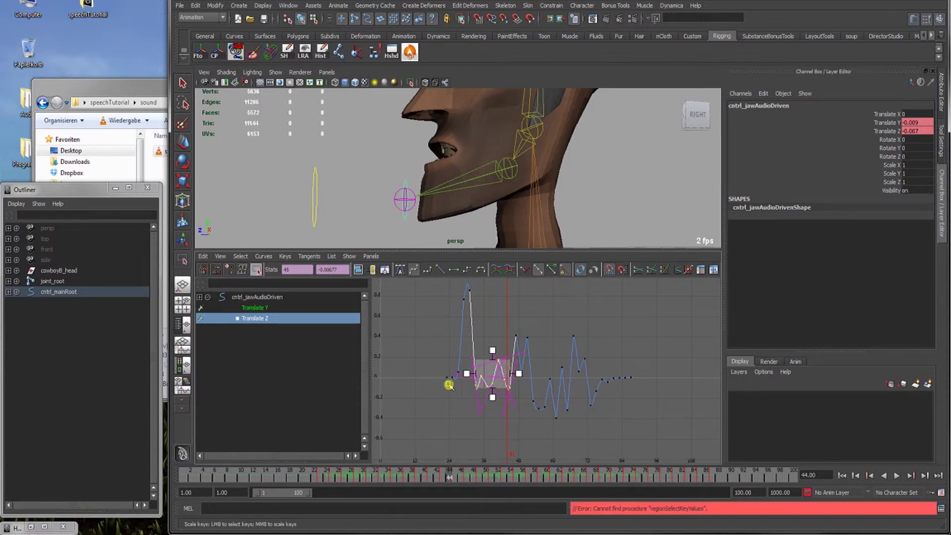
mouse_move(449, 385)
alt+right_down()
mouse_move(484, 389)
mouse_move(459, 388)
mouse_move(457, 368)
alt+right_up()
drag(454, 346, 456, 293)
alt+middle_drag(464, 385, 469, 365)
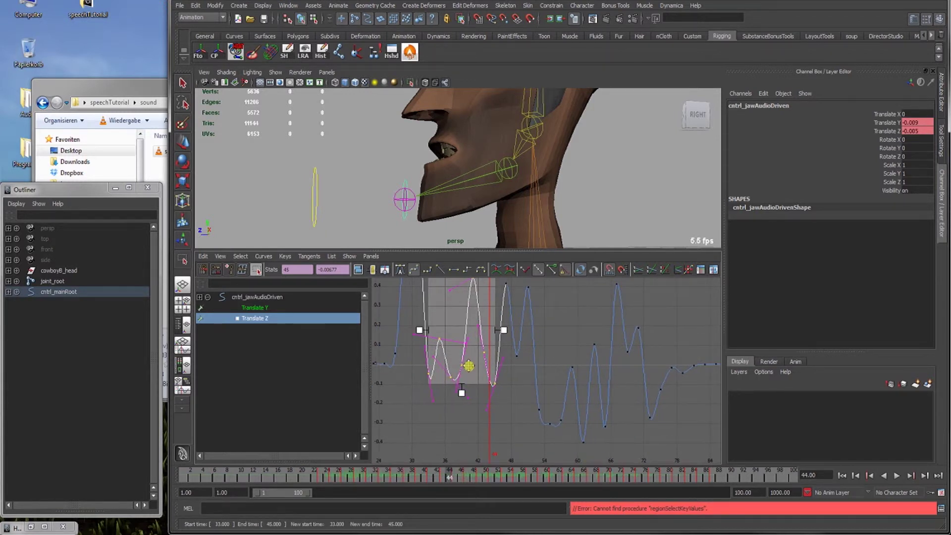
- Lower the scaled Translate Z keys well below zero, checking the jaw pose at frame 40
drag(476, 365, 494, 406)
mouse_move(494, 406)
alt+right_down()
mouse_move(475, 399)
mouse_move(485, 400)
alt+right_up()
mouse_move(429, 475)
mouse_down()
mouse_move(347, 477)
mouse_move(453, 474)
mouse_move(425, 474)
mouse_up()
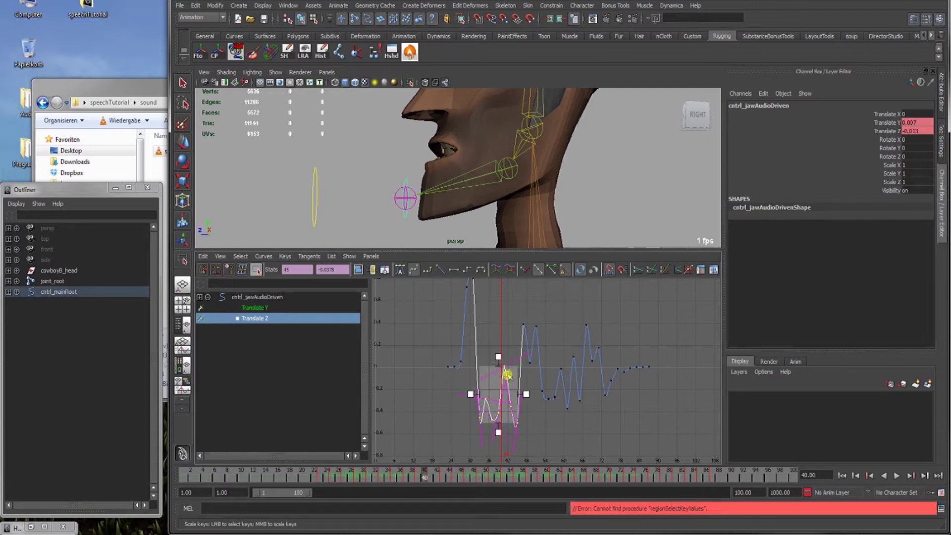
middle_drag(507, 375, 496, 445)
scroll(545, 351, down, 5)
- Scrub back through the jaw motion, return to frame 1 and enlarge the perspective view above the Graph Editor
drag(427, 476, 227, 479)
alt+drag(436, 188, 489, 220)
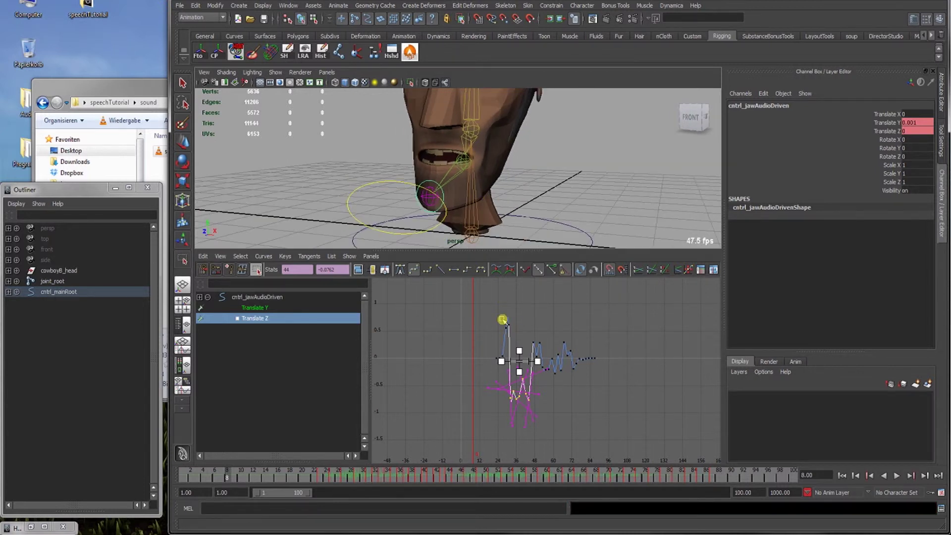
click(842, 475)
drag(500, 251, 502, 296)
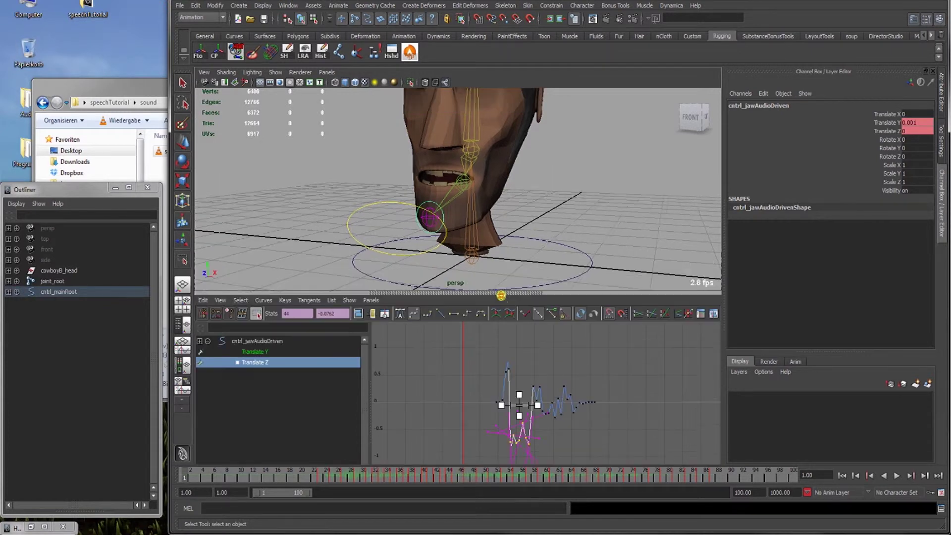
alt+drag(453, 251, 507, 216)
- Close the mouth at frame 1 with cntrl_jaw at Translate Y 0.255, Translate Z -0.014 and Rotate X -3.839, and key the pose
click(550, 214)
drag(268, 178, 335, 226)
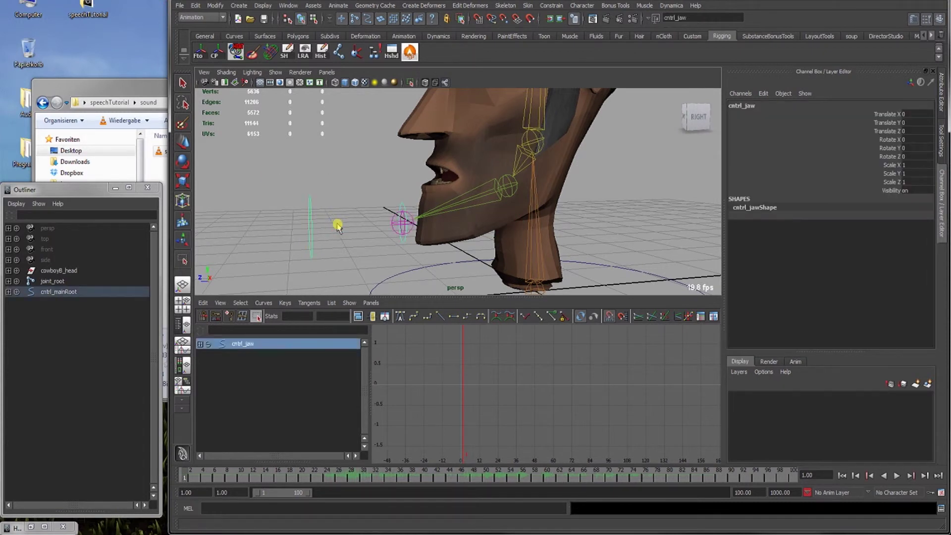
key(w)
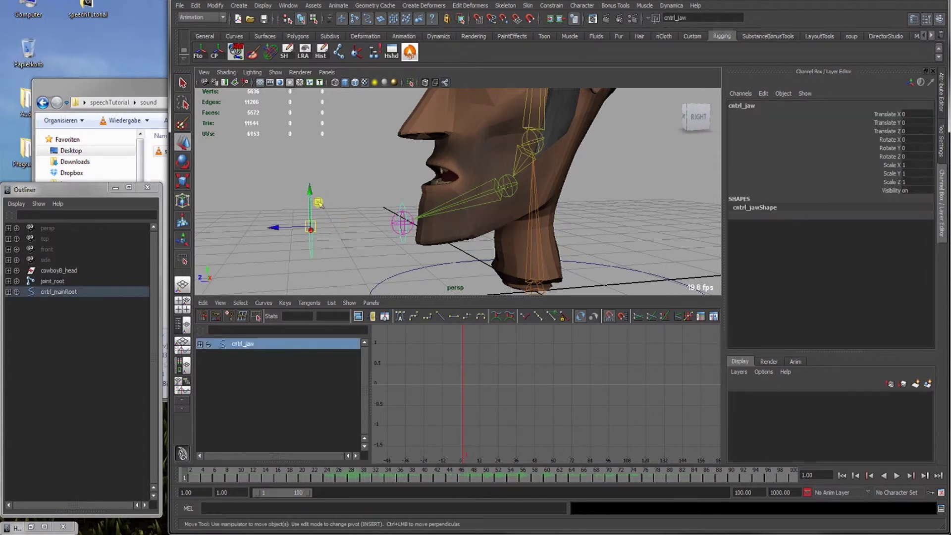
alt+drag(284, 222, 426, 220)
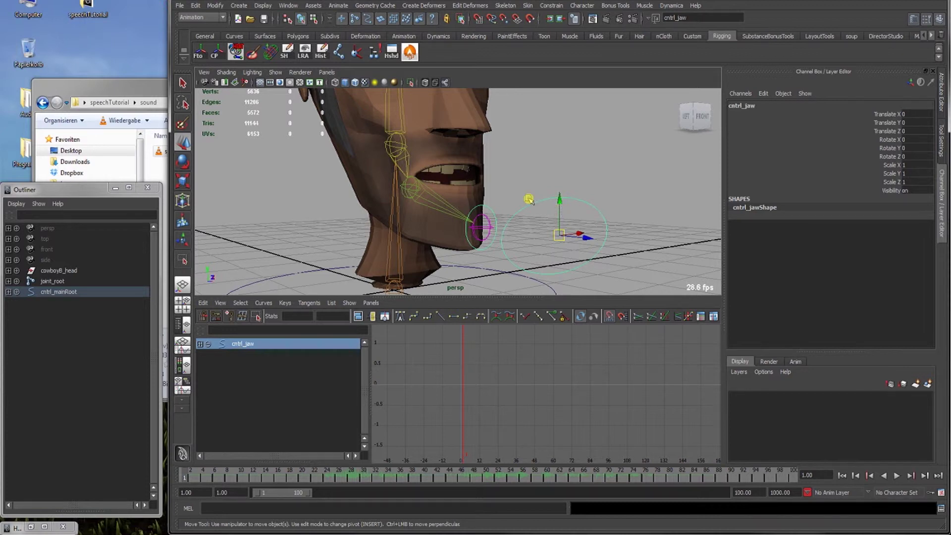
alt+drag(529, 199, 609, 240)
key(e)
drag(551, 205, 579, 197)
key(w)
drag(608, 232, 567, 220)
key(e)
key(s)
- Play back the animation and key the closed pose of cntrl_jaw again at frame 22
key(alt+v)
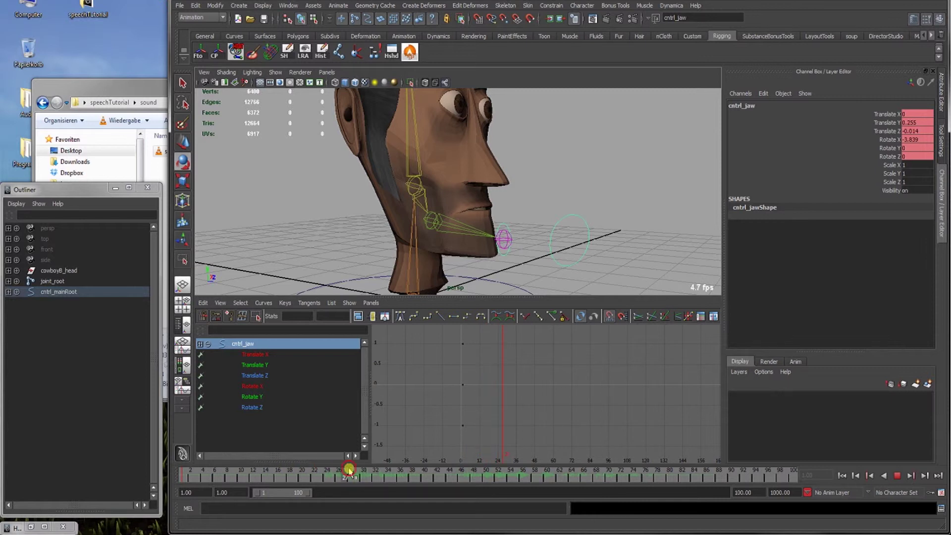
drag(350, 471, 315, 480)
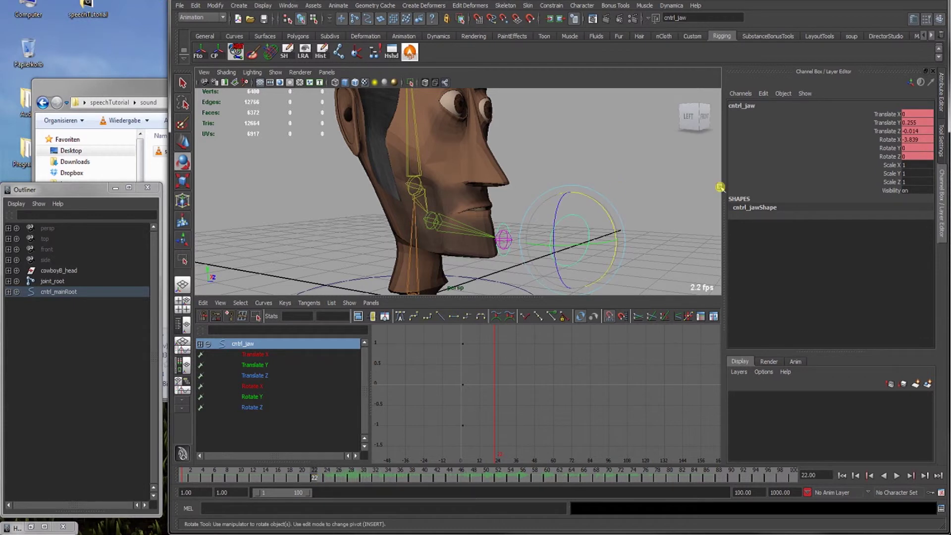
key(s)
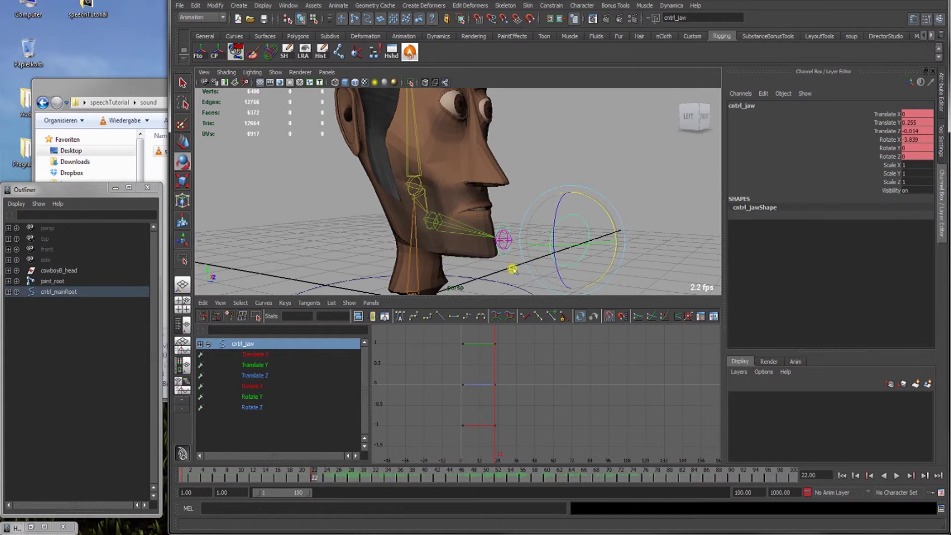
- Reset all translate and rotate channels of cntrl_jaw to 0 at frame 28 and key them
drag(319, 477, 352, 477)
drag(920, 115, 911, 156)
key(Return)
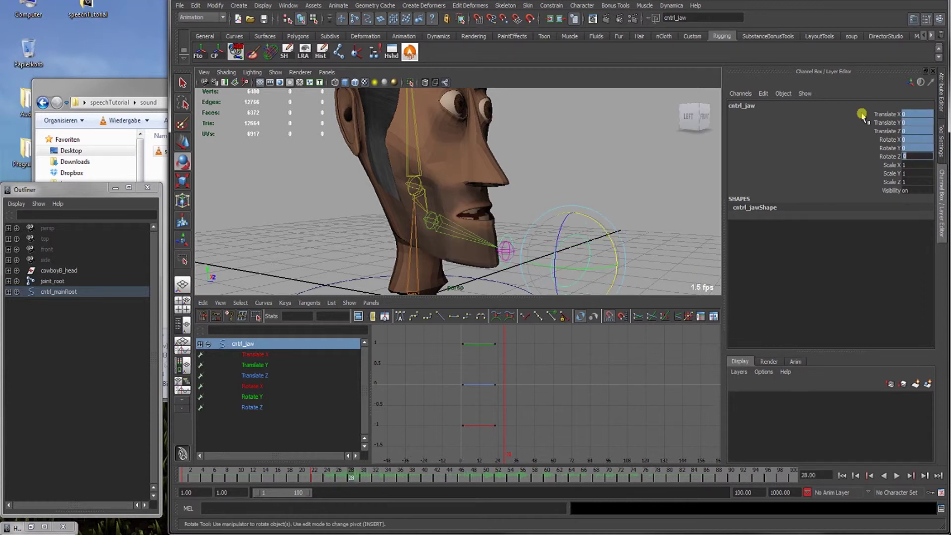
drag(864, 115, 873, 157)
right_click(848, 129)
click(861, 145)
- Key the zeroed translate and rotate channels of cntrl_jaw at frame 38 to hold the open pose
mouse_move(365, 476)
mouse_down()
mouse_move(308, 477)
mouse_move(415, 478)
mouse_up()
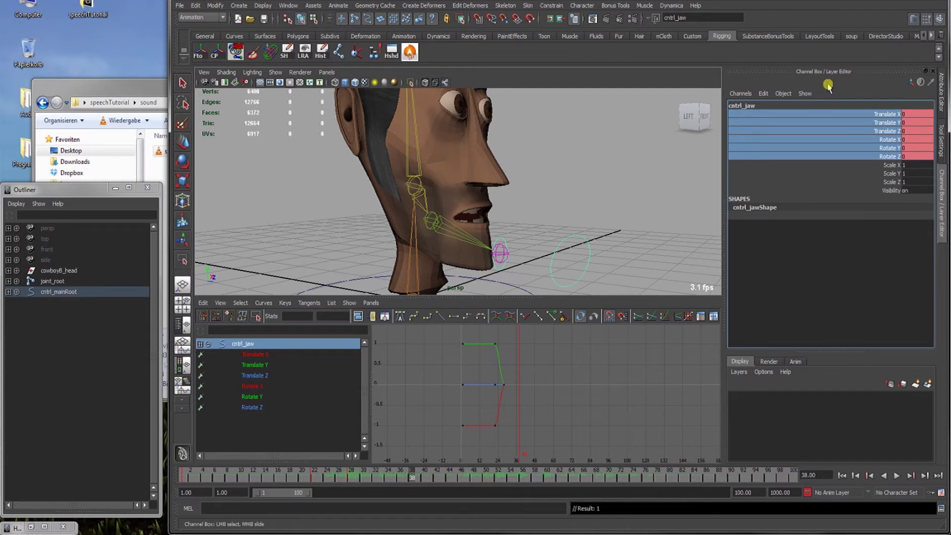
right_click(781, 124)
click(787, 132)
- Pose cntrl_jaw closed at frame 41 with Translate Y 0.299, Translate Z 0.038 and Rotate X -7.282
click(425, 478)
key(alt+v)
key(alt+v)
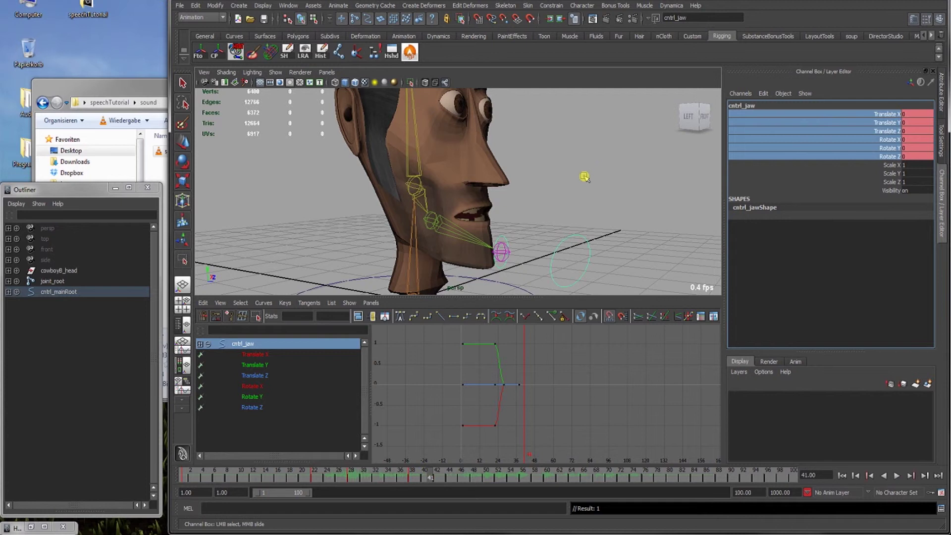
alt+drag(575, 239, 567, 170)
click(580, 220)
key(w)
key(e)
key(w)
drag(598, 203, 598, 208)
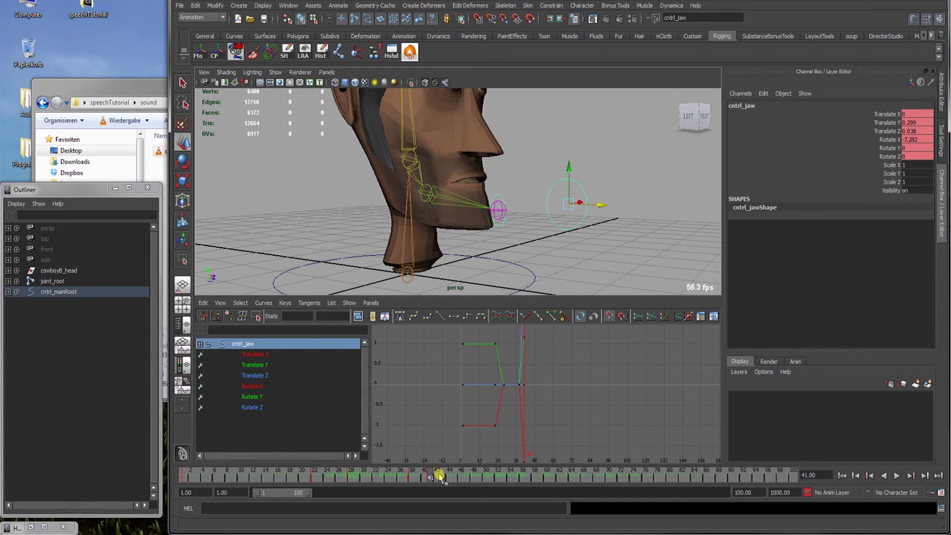
- Set the translate and rotate channels of cntrl_jaw back to 0 at frame 44 and key them
mouse_move(439, 477)
mouse_down()
mouse_move(475, 476)
mouse_move(449, 476)
mouse_up()
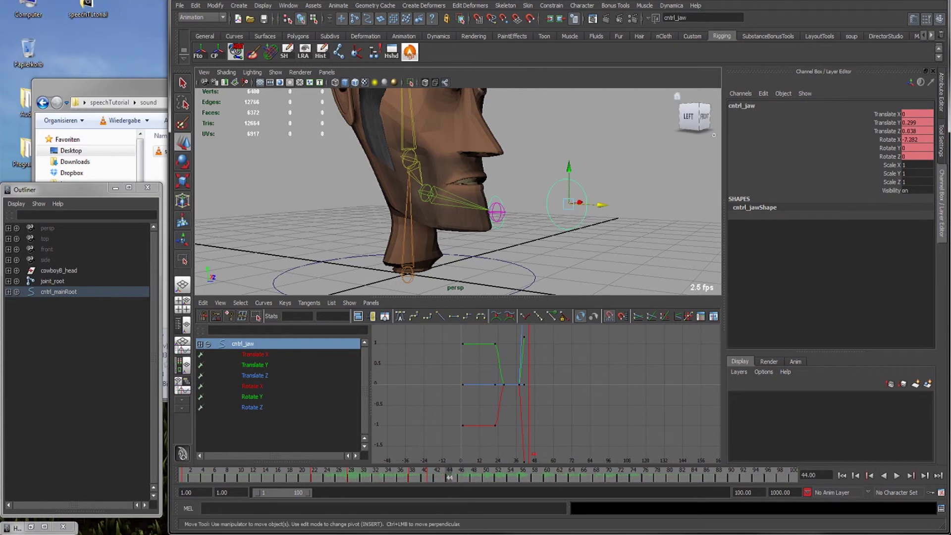
drag(916, 114, 916, 147)
text(0)
key(Return)
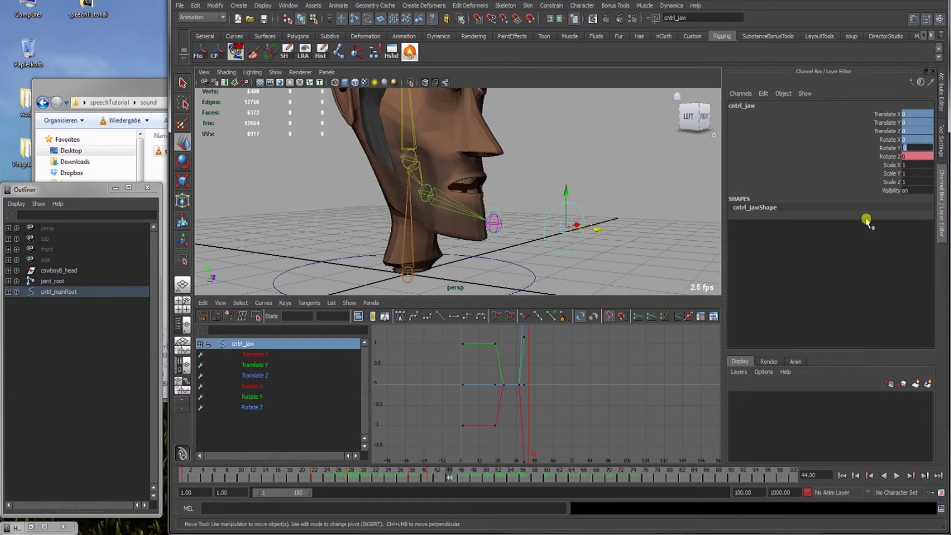
drag(872, 114, 873, 157)
right_click(873, 156)
click(880, 156)
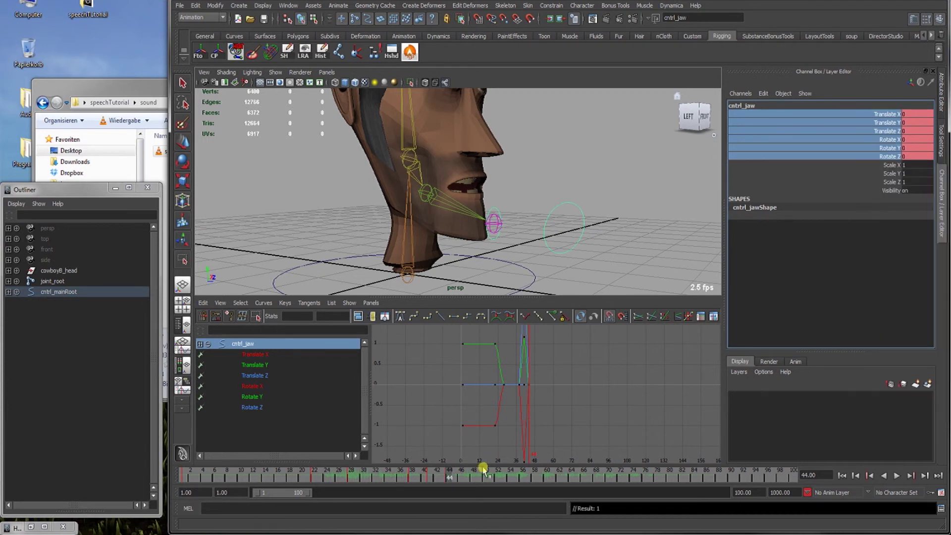
- Key the zeroed channels of cntrl_jaw at frame 76 and play back the result
drag(483, 468, 646, 475)
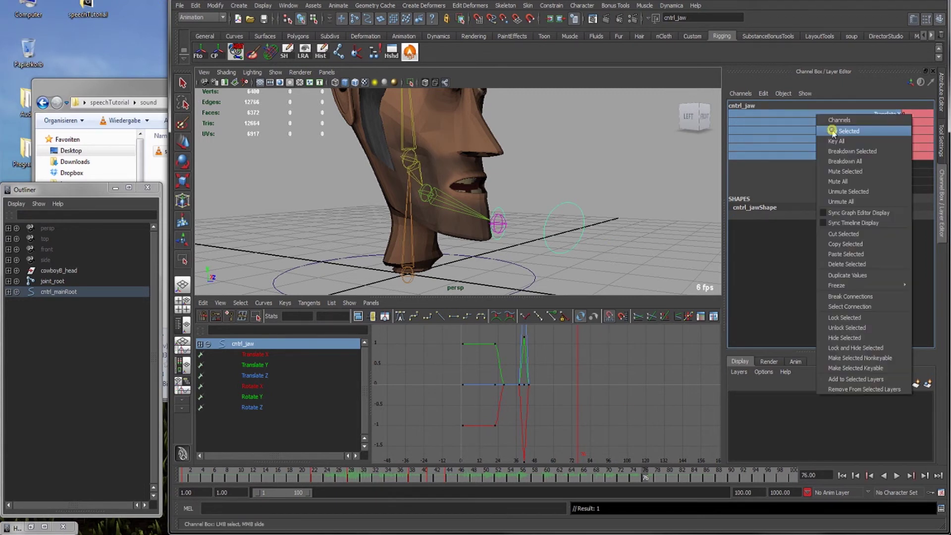
right_click(819, 117)
click(844, 131)
key(alt+v)
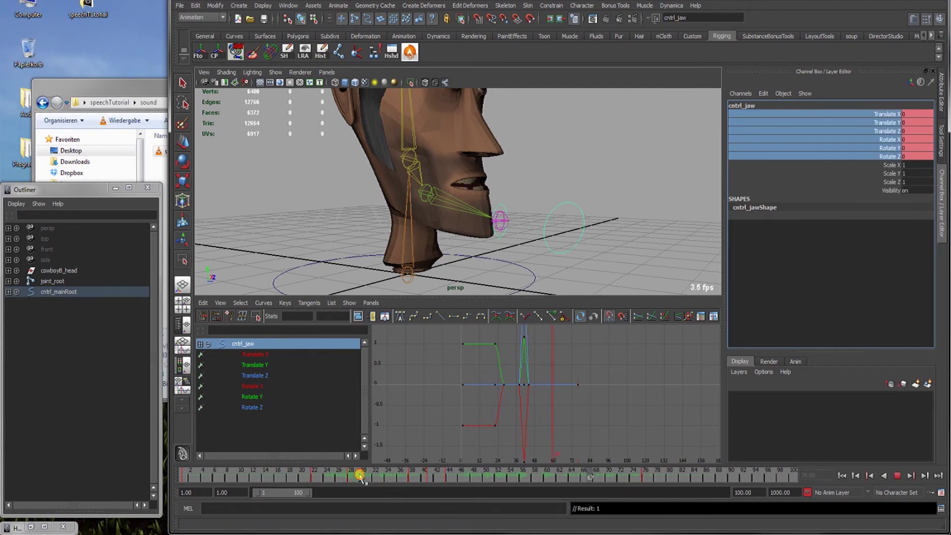
- Copy the closed-mouth pose of cntrl_jaw from frame 1 to frame 81 and key its selected channels
click(184, 478)
drag(185, 479, 673, 479)
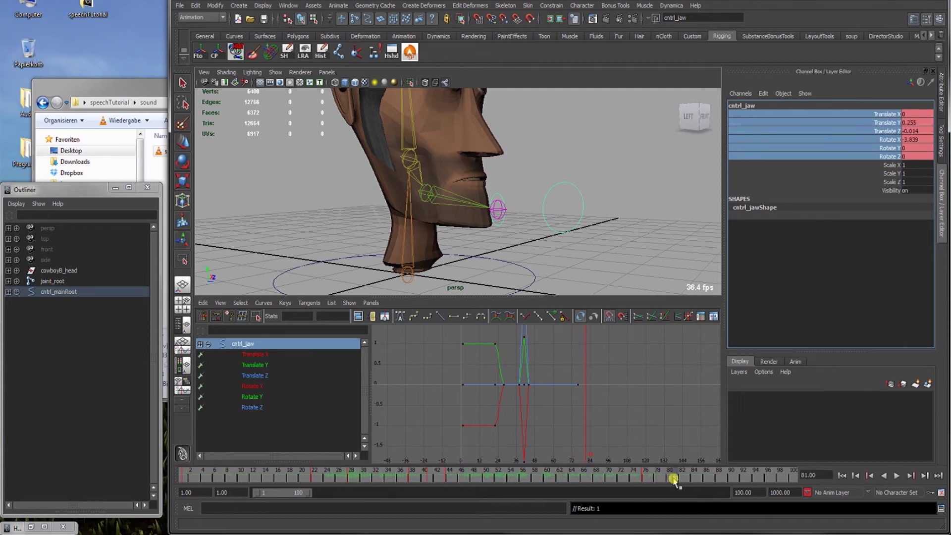
right_click(826, 148)
click(849, 149)
- Deselect the control, turn the view to the whole head and play the finished speech animation from frame 1
alt+drag(555, 216, 527, 230)
click(528, 230)
alt+drag(555, 271, 550, 270)
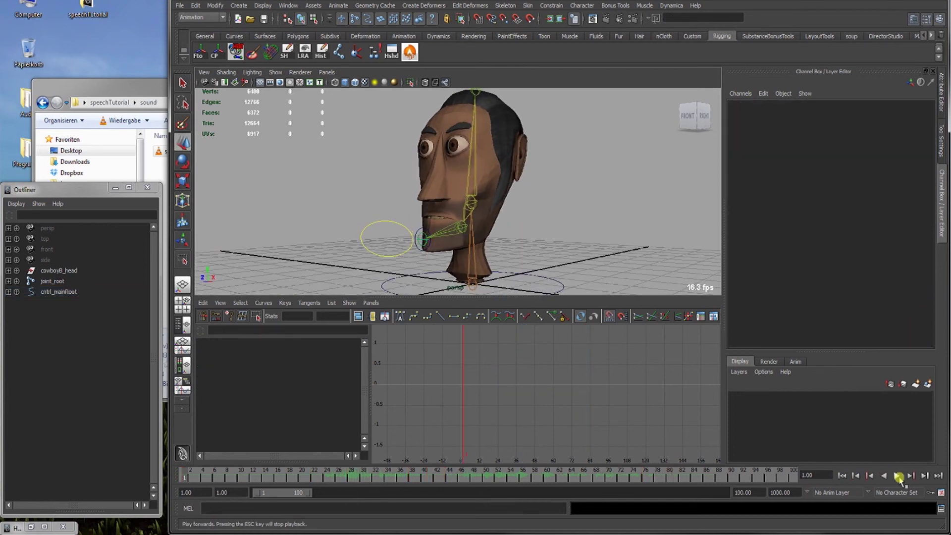
click(895, 476)
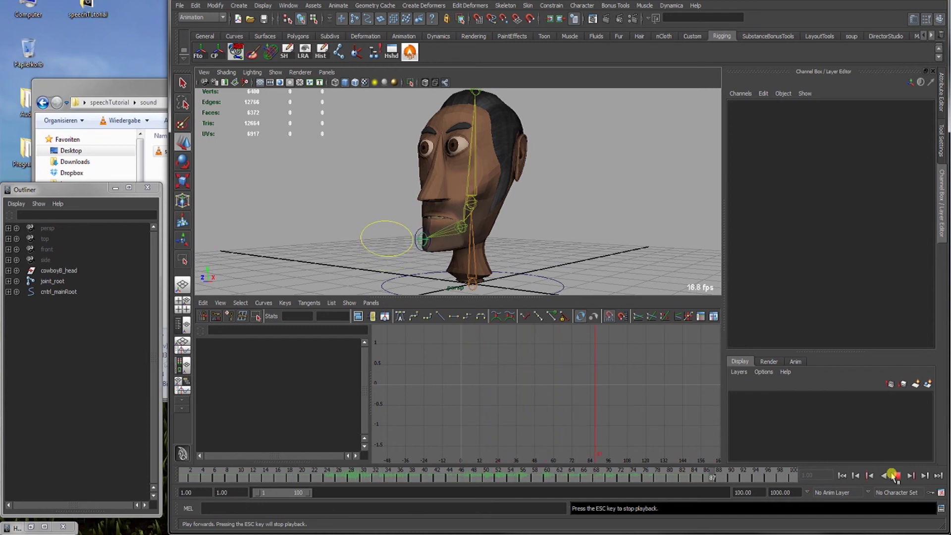
click(894, 476)
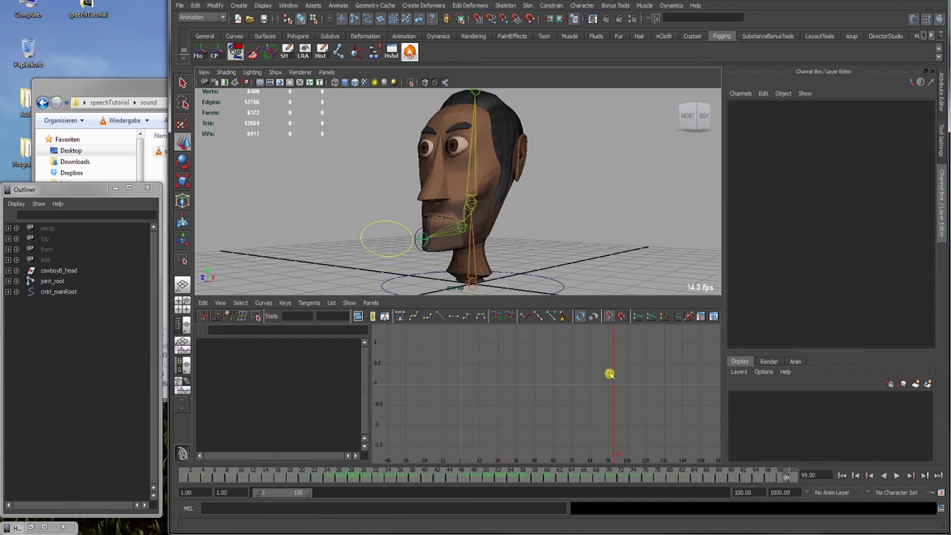